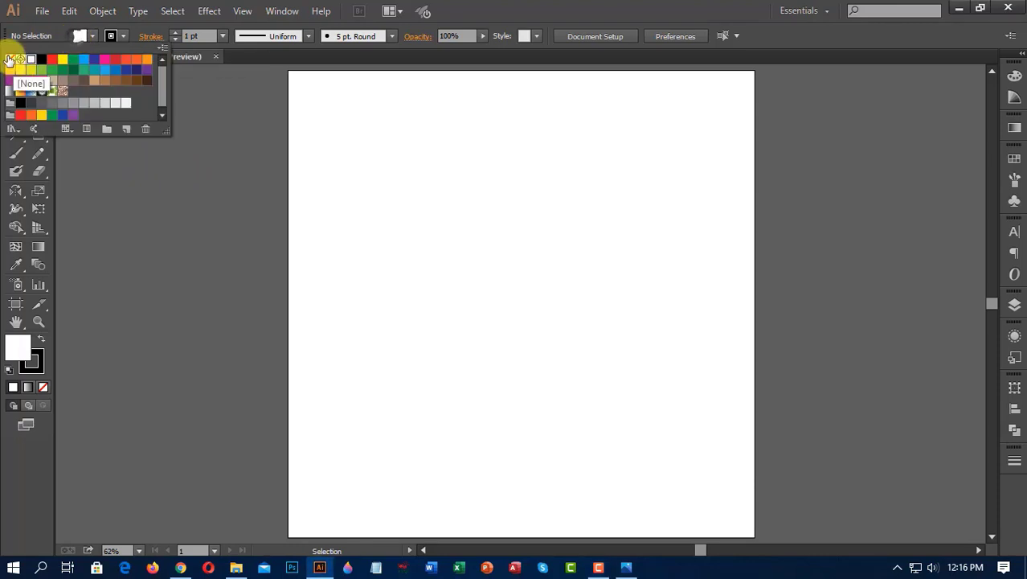
Remove the fill and draw a horizontal 1 pt black line across the upper part of the artboard.
left_click(12, 59)
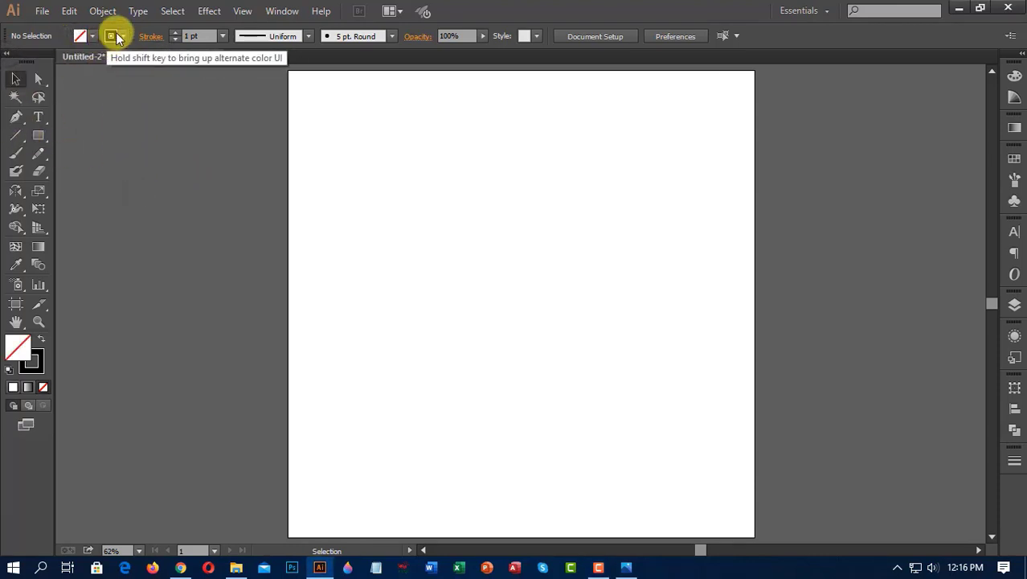
left_click(15, 135)
left_click_drag(322, 127, 716, 126)
key("v")
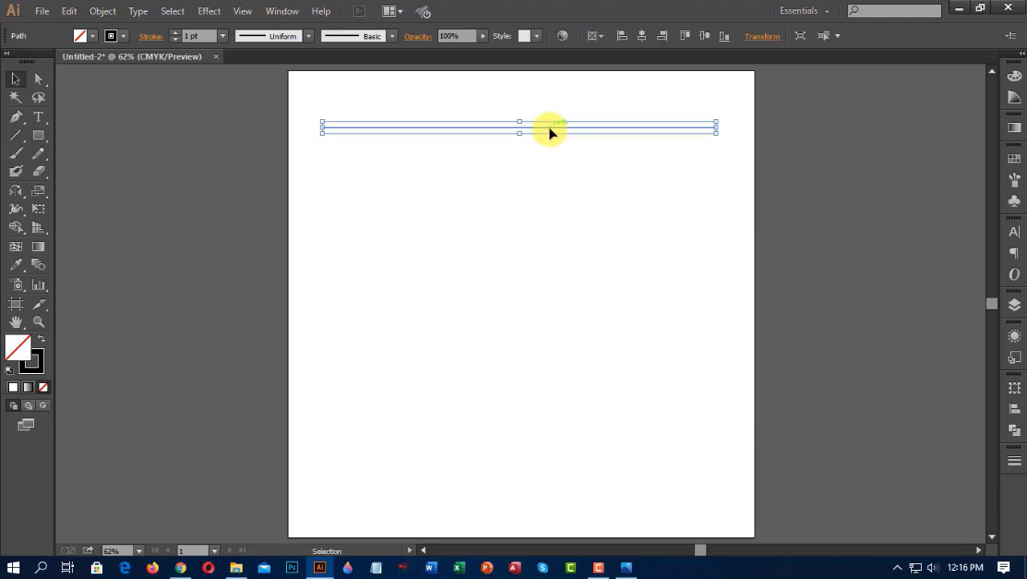
Duplicate the line a short distance below itself and repeat the copy until there are 13 evenly spaced horizontal lines.
left_click_drag(550, 133, 552, 149)
key("ctrl+d")
key("ctrl+d")
key("ctrl+d")
key("ctrl+d")
key("ctrl+d")
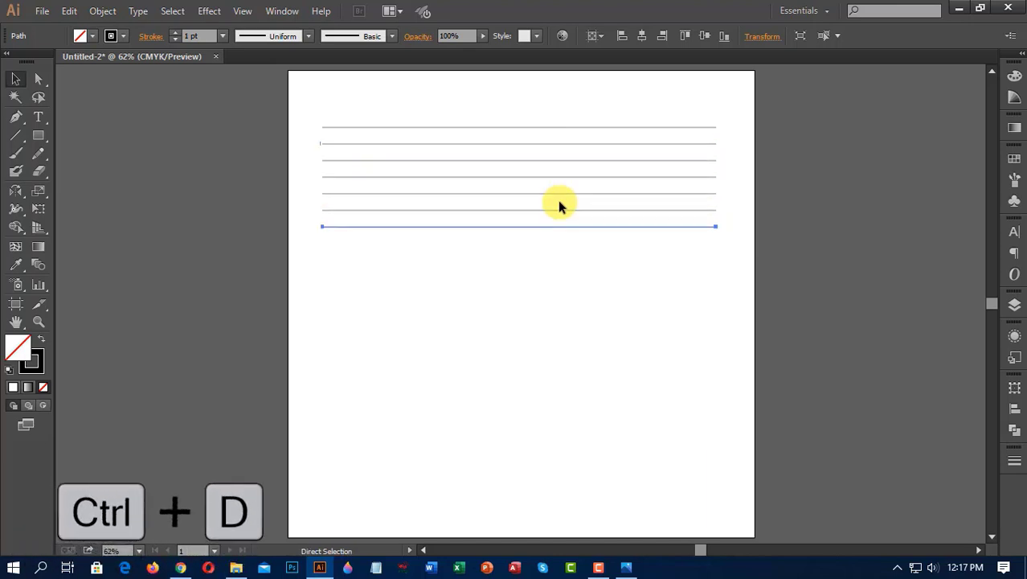
key("ctrl+d")
key("ctrl+d")
key("ctrl+d")
key("ctrl+d")
key("ctrl+d")
key("ctrl+d")
left_click(715, 426)
Copy all the horizontal lines, paste them in front and rotate the copy 90° to form a square grid.
left_click_drag(704, 103, 661, 381)
key("ctrl+c")
key("ctrl+f")
left_click(656, 376)
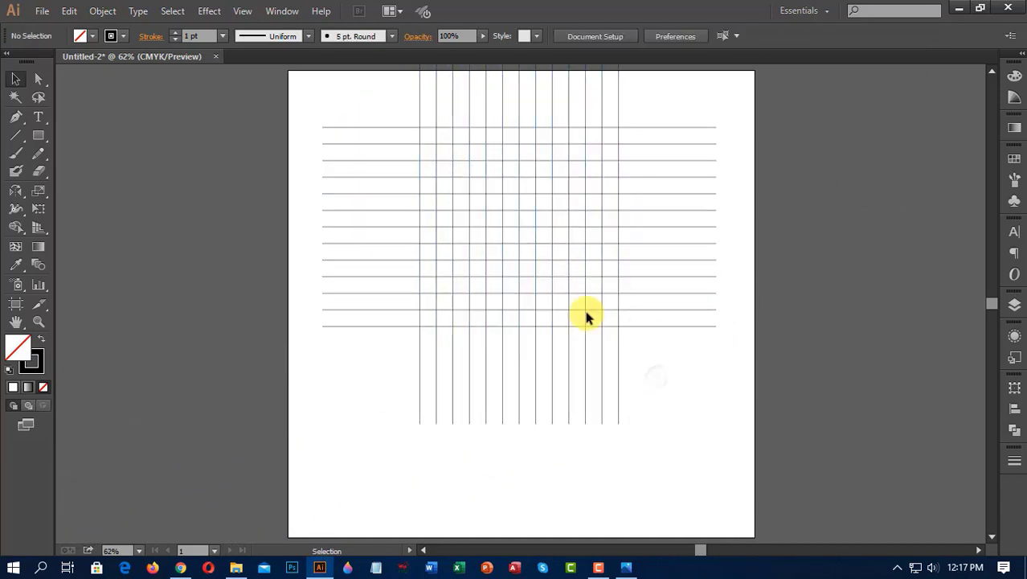
Move the whole set of crossing lines down to the center of the artboard.
left_click_drag(401, 101, 680, 374)
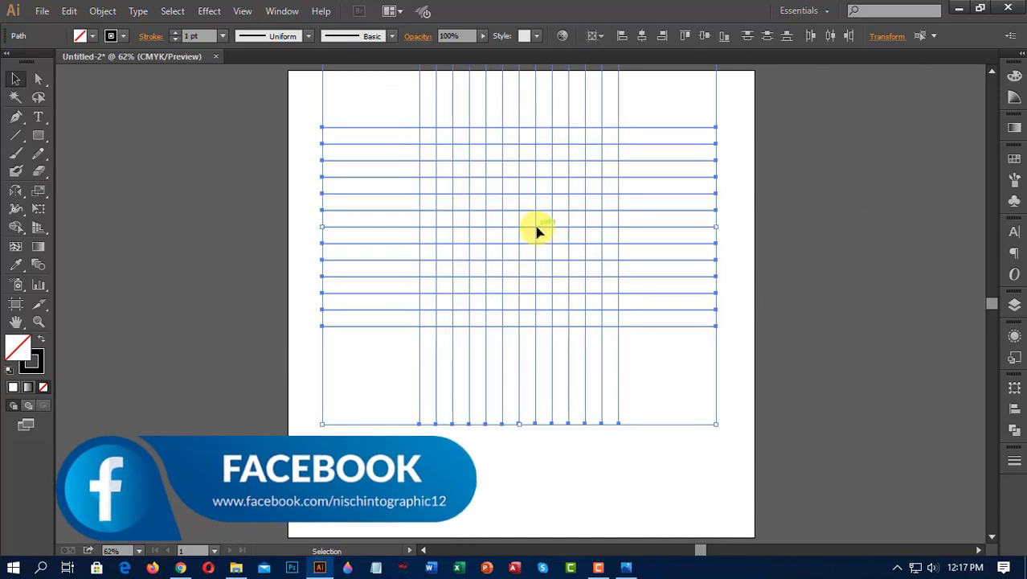
left_click_drag(535, 227, 539, 314)
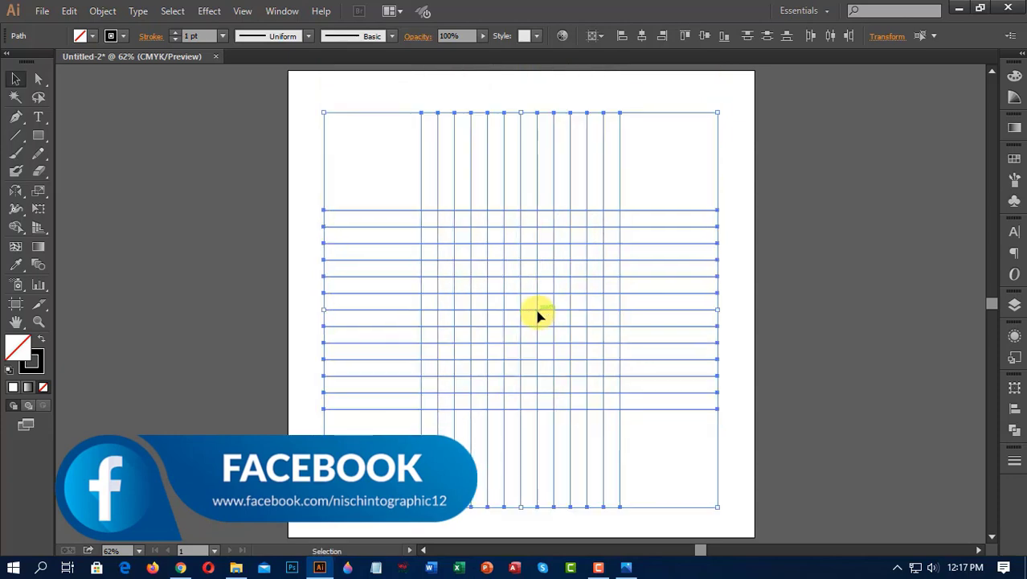
left_click(677, 446)
Create a reflected copy of the vertical lines at an axis angle of 60°.
left_click_drag(399, 123, 645, 157)
right_click(646, 157)
mouse_move(748, 326)
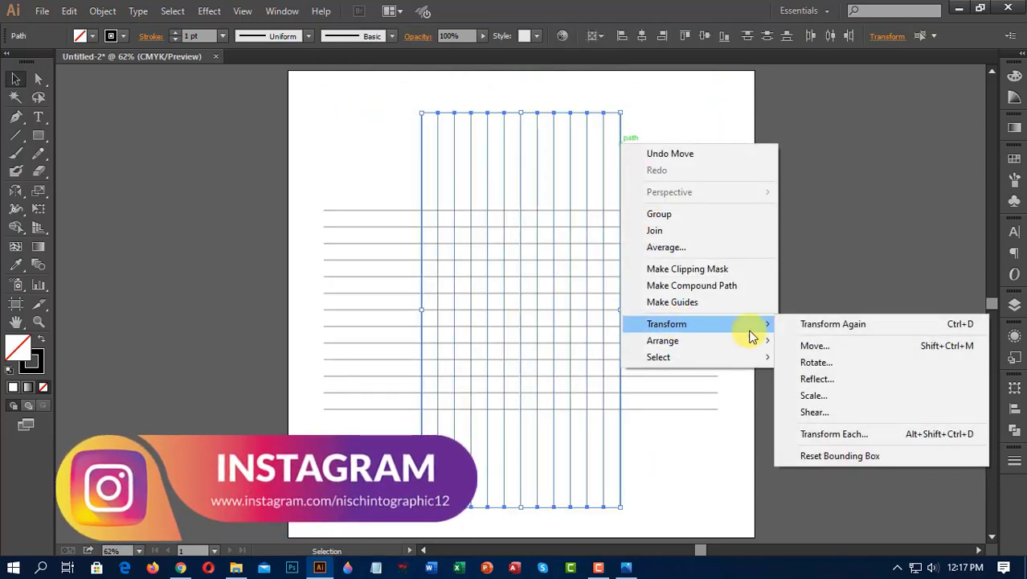
left_click(827, 378)
left_click(788, 180)
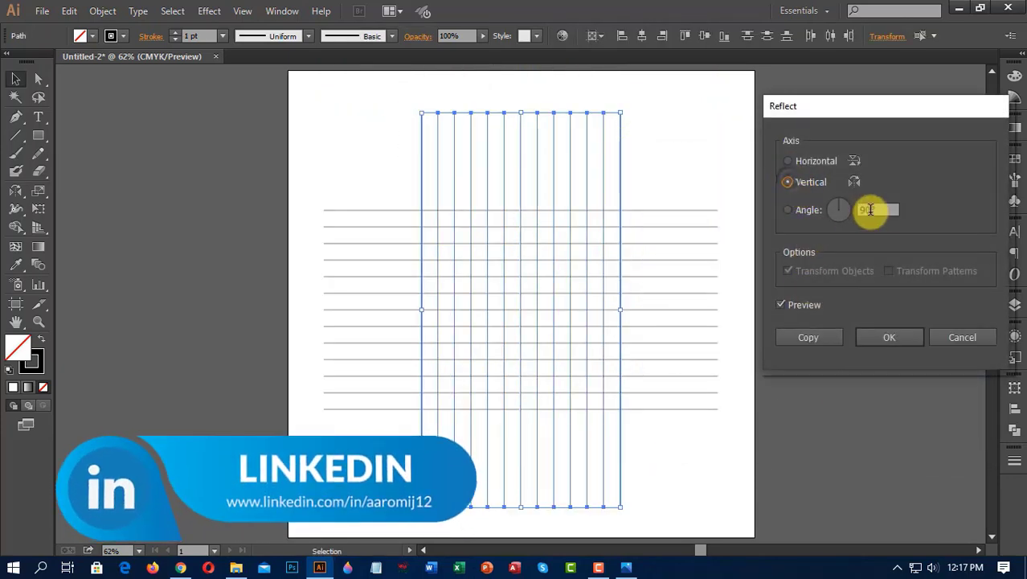
left_click(864, 210)
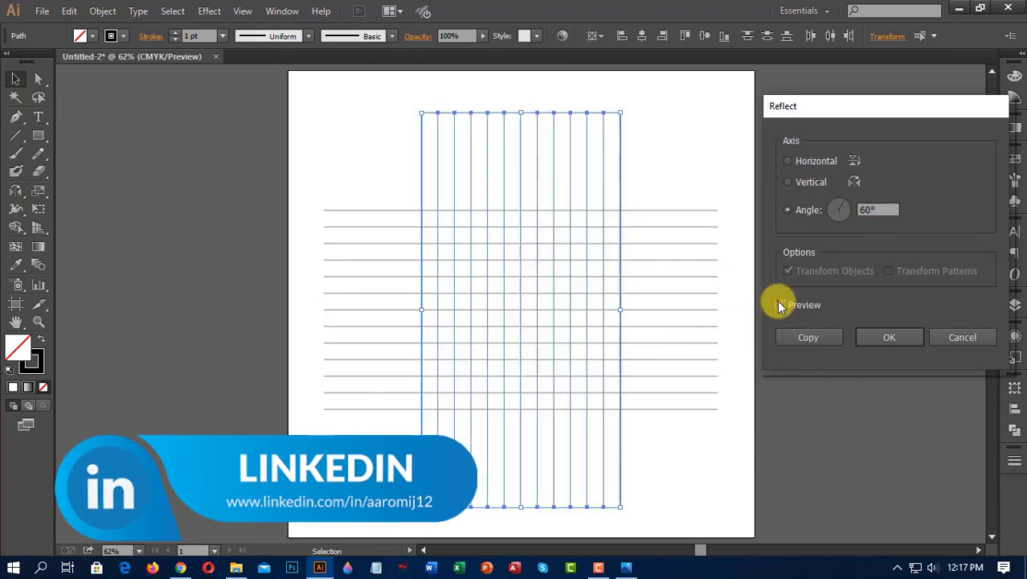
left_click(779, 306)
left_click(817, 338)
Reflect a copy of the slanted lines across the horizontal axis to complete the isometric grid.
right_click(672, 186)
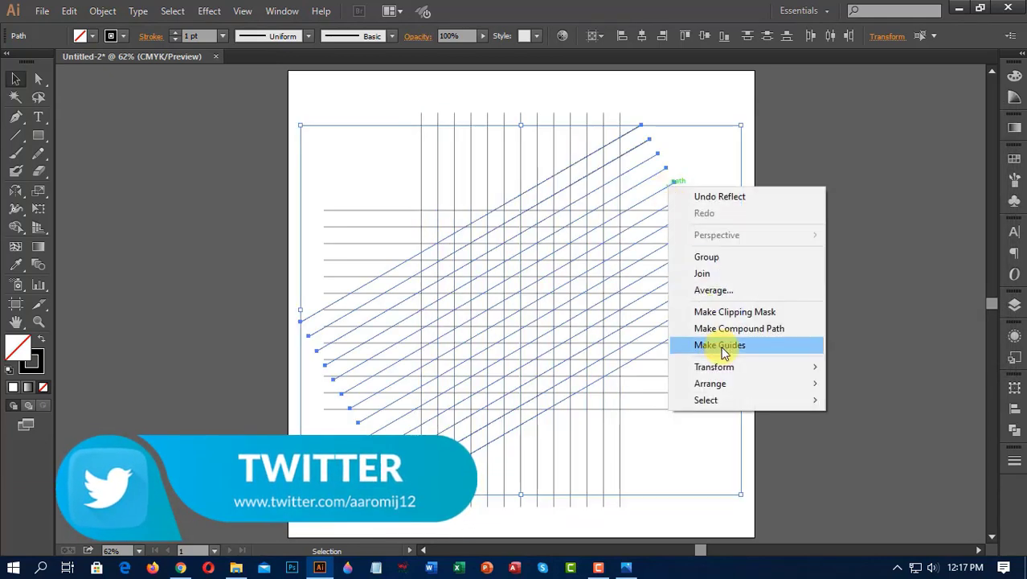
mouse_move(731, 366)
left_click(541, 418)
left_click(803, 164)
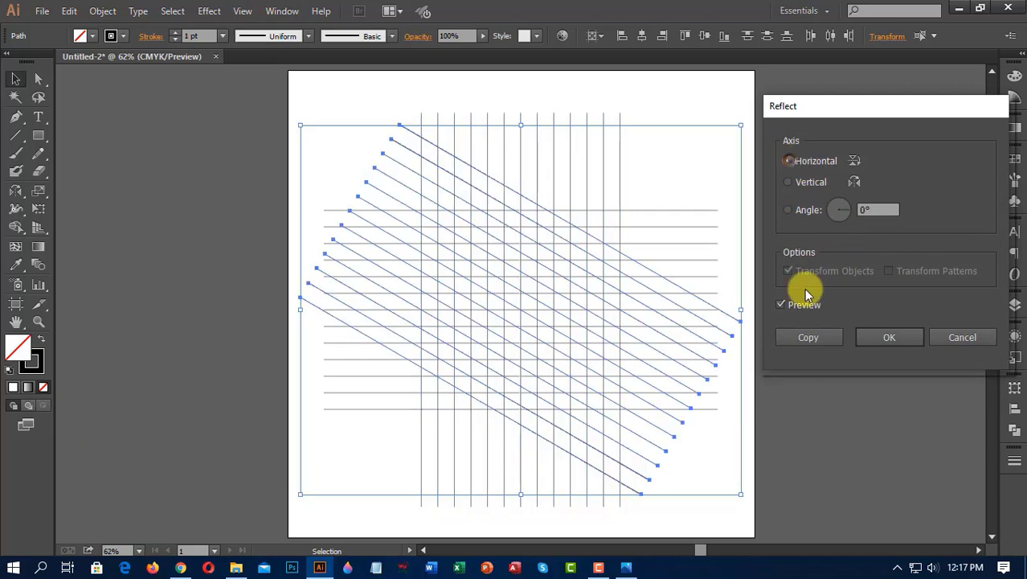
left_click(809, 338)
left_click(830, 424)
Select all the grid lines for the Shape Builder tool and set a black fill with no stroke.
scroll(356, 175, "down", 1)
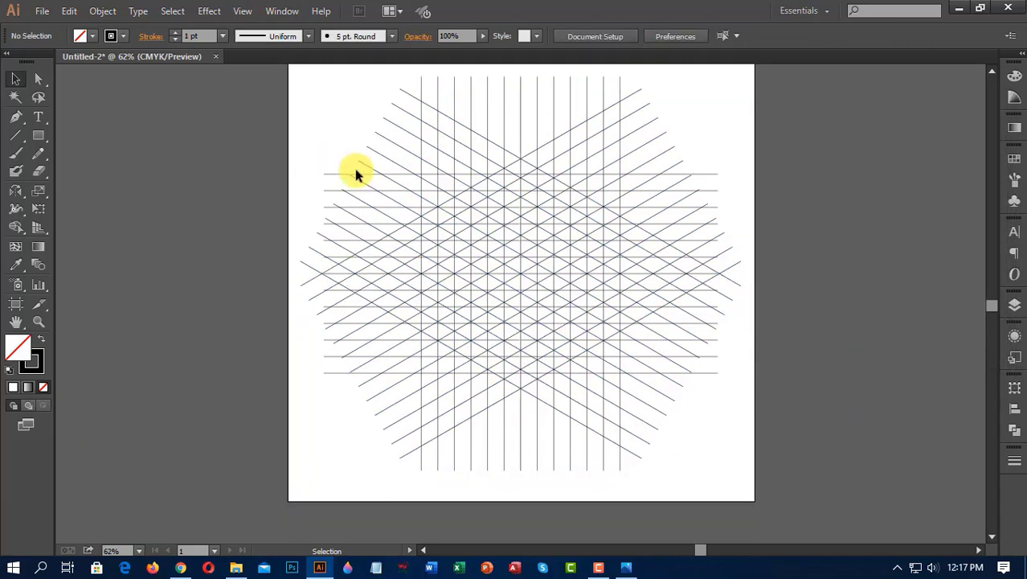
left_click_drag(341, 135, 667, 434)
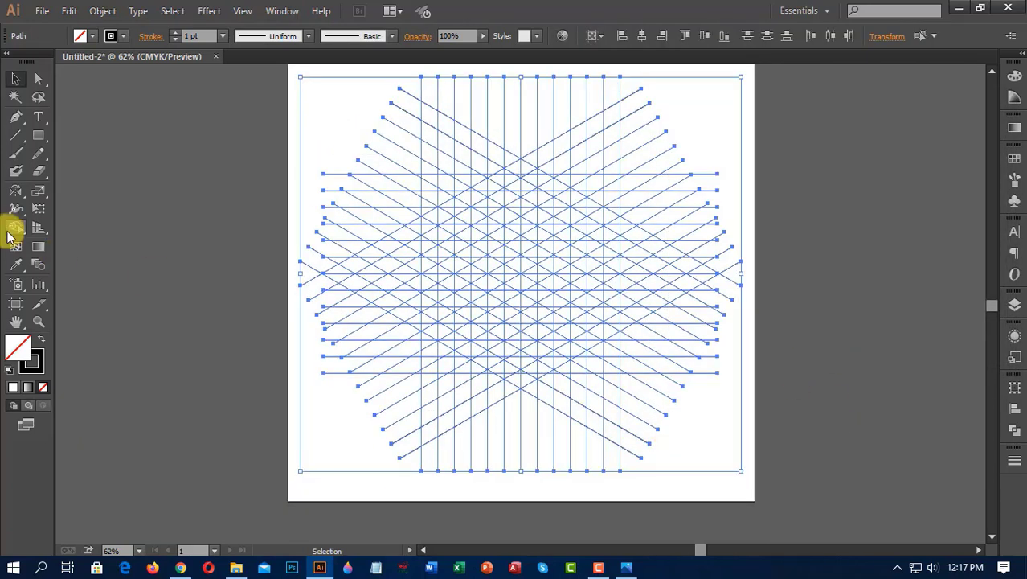
left_click(10, 231)
left_click(92, 36)
left_click(41, 58)
left_click(113, 36)
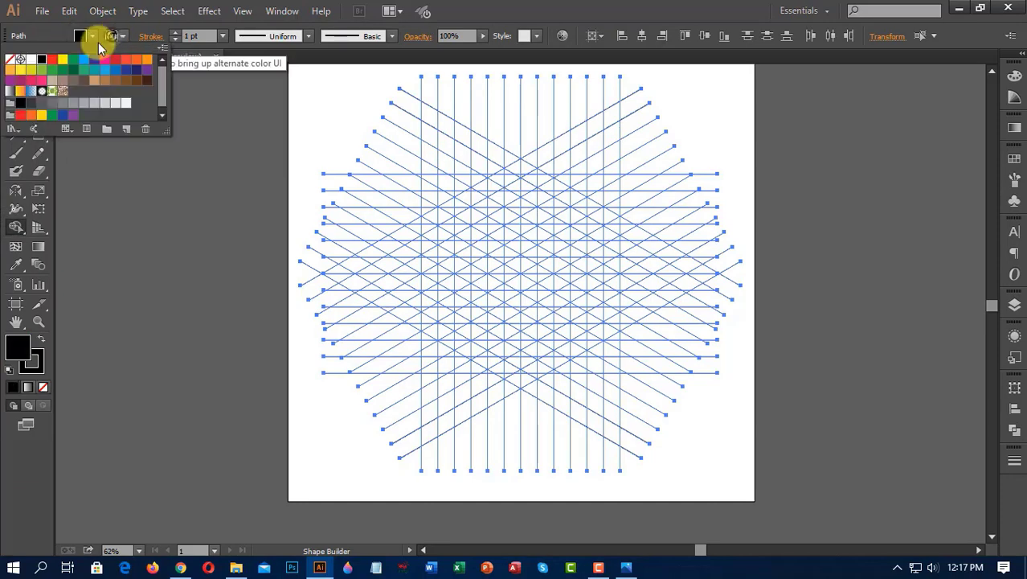
left_click(11, 59)
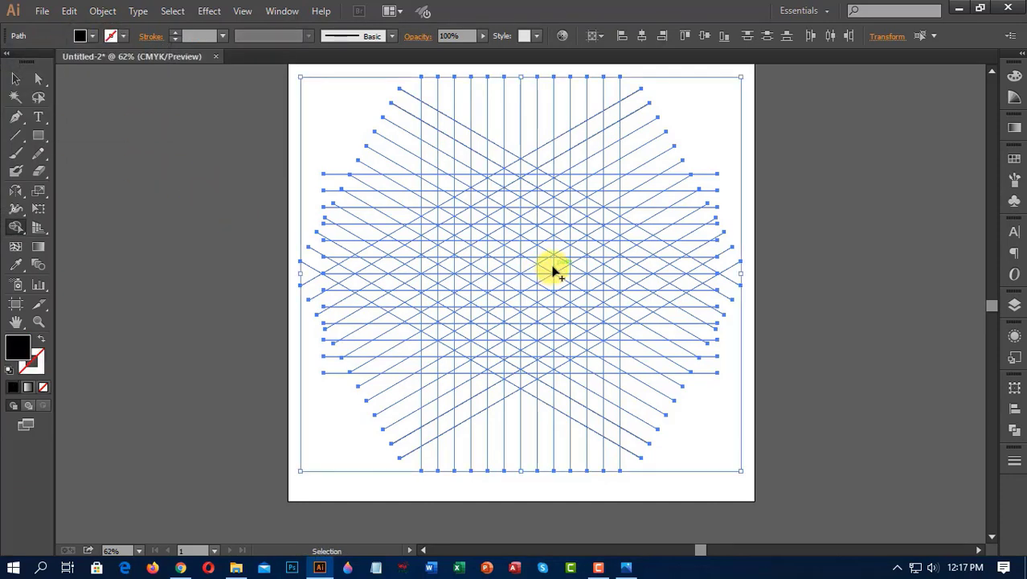
Merge grid cells into a black bent bar running from the grid's top center down its upper-left side.
key("ctrl+equal")
key("ctrl+equal")
key("ctrl+equal")
key("ctrl+minus")
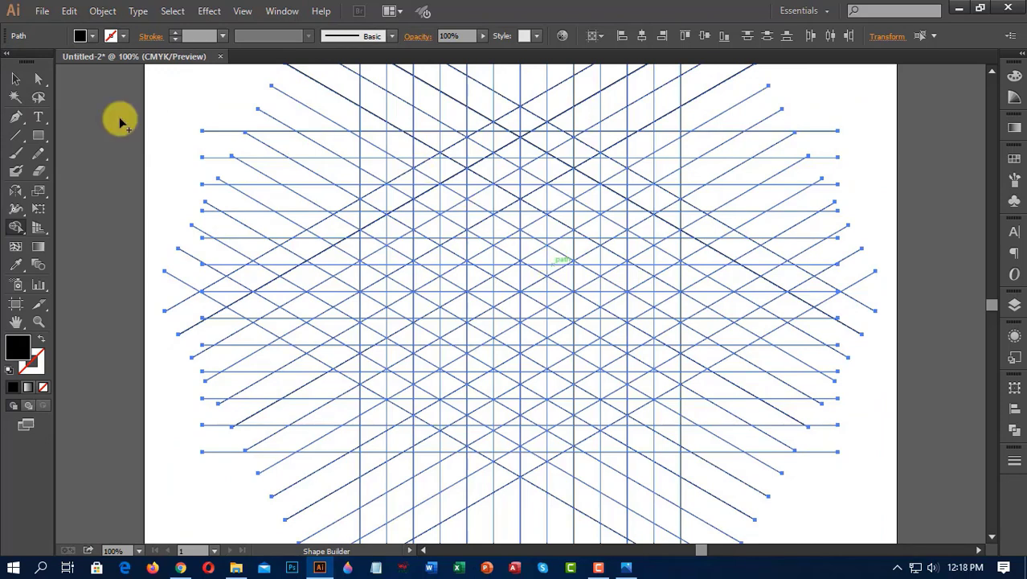
left_click(512, 140)
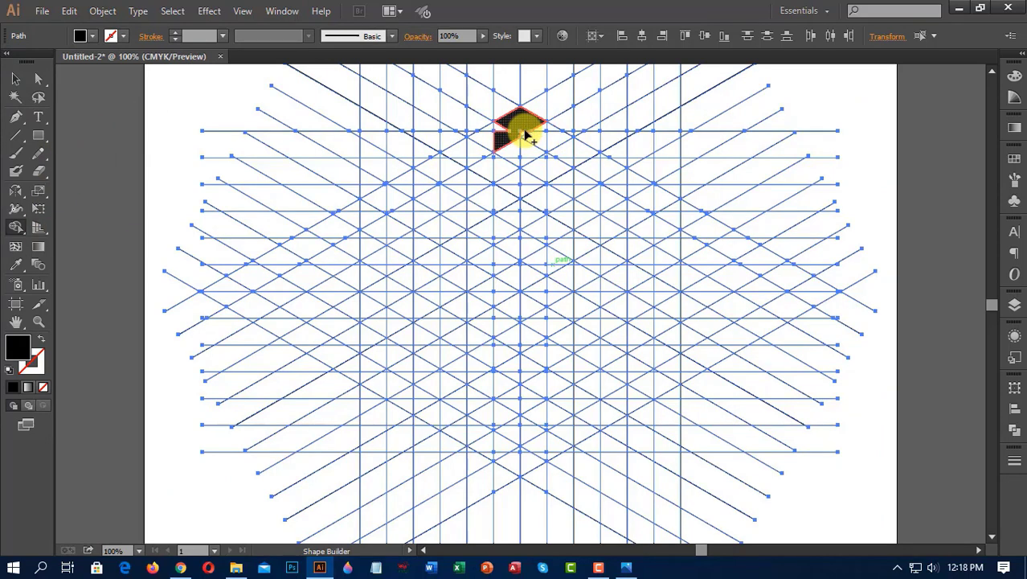
mouse_move(518, 123)
left_mouse_down()
mouse_move(422, 172)
mouse_move(451, 155)
mouse_move(452, 166)
mouse_move(475, 163)
mouse_move(449, 167)
mouse_move(423, 203)
mouse_move(419, 289)
left_mouse_up()
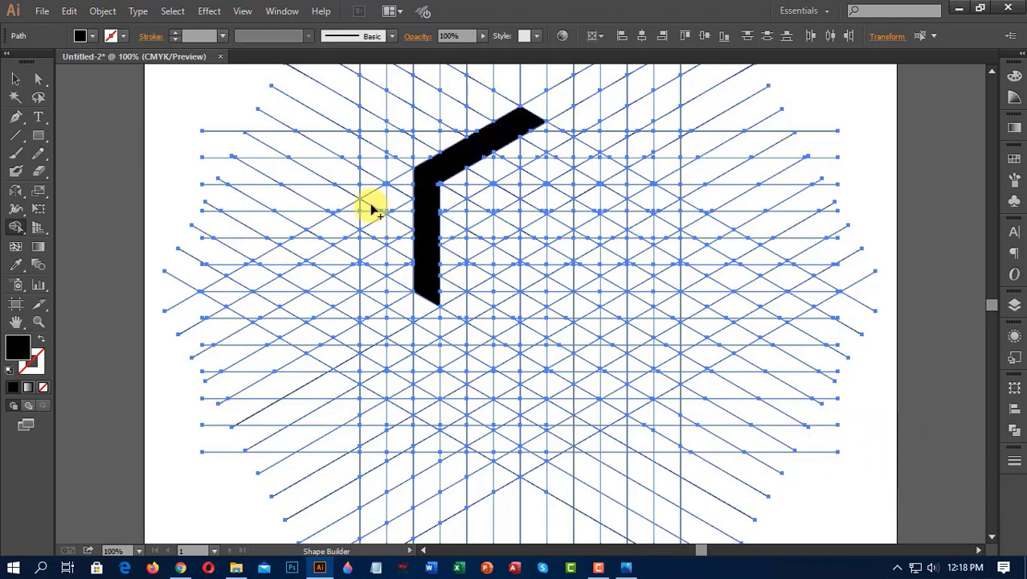
Merge the cells of a second bent bar, outside the first, going down the left side and diagonally toward the center.
left_click_drag(368, 203, 378, 323)
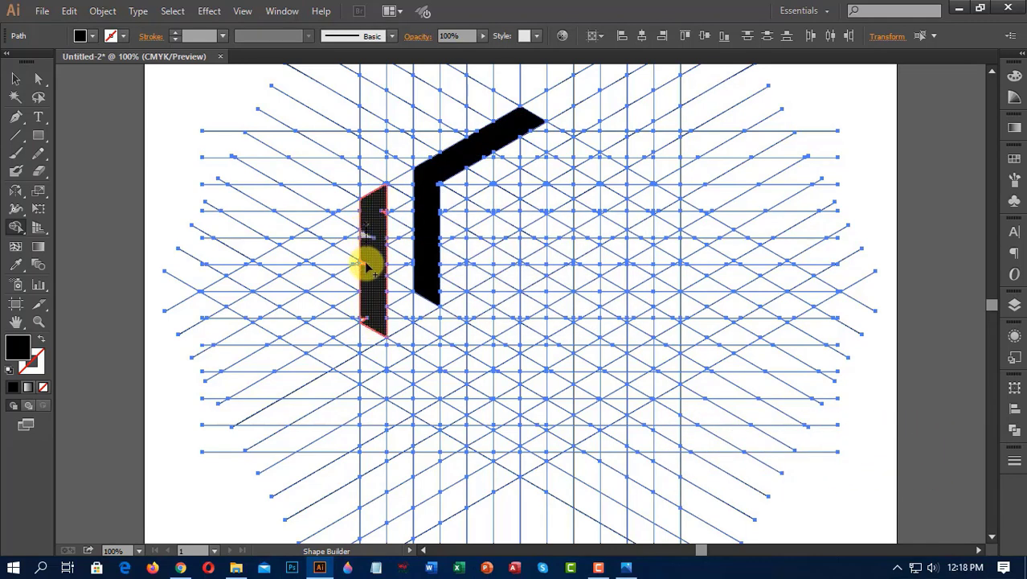
scroll(374, 313, "down", 2)
left_click_drag(382, 274, 481, 333)
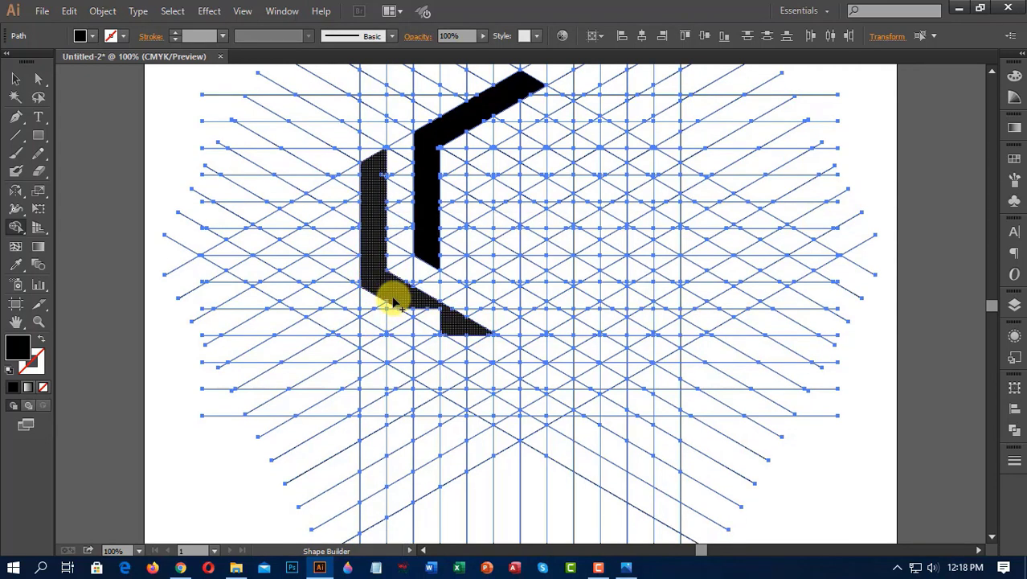
left_click(474, 341)
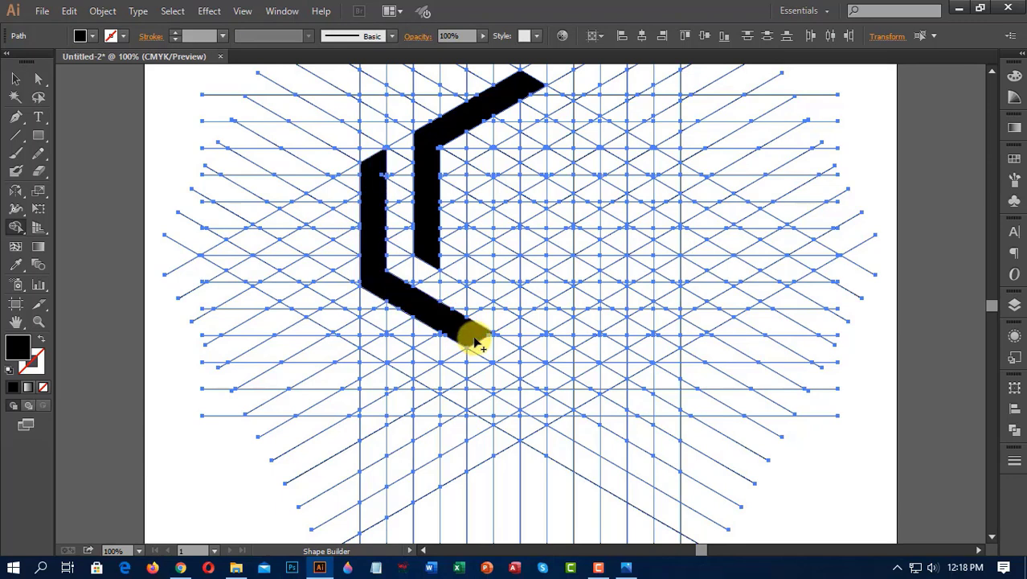
Merge cells into a V-shaped bar below the left bar and a parallel diagonal bar at its lower right.
left_click_drag(361, 325, 481, 392)
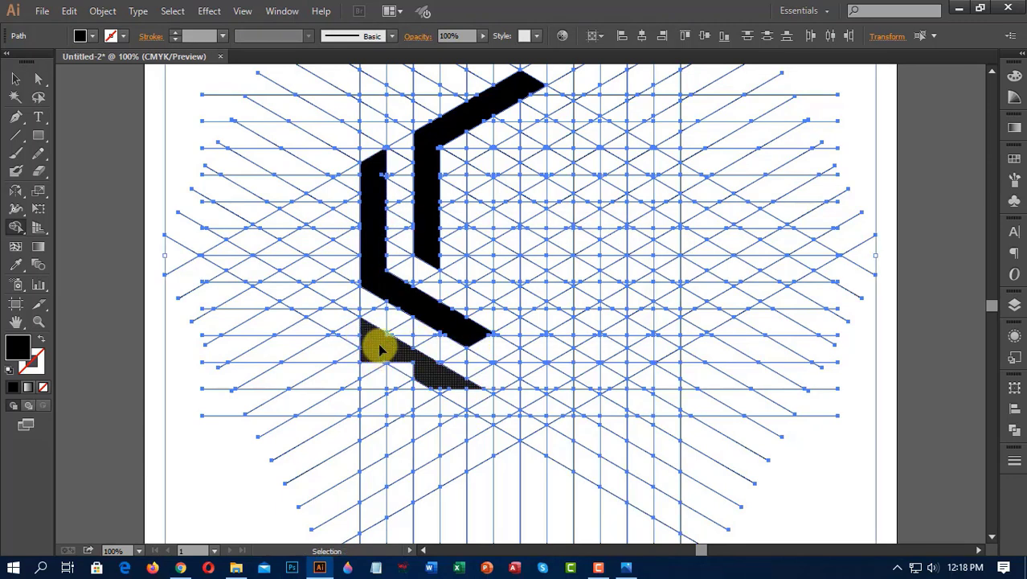
mouse_move(374, 347)
left_mouse_down()
mouse_move(460, 400)
mouse_move(439, 386)
mouse_move(471, 396)
mouse_move(515, 374)
left_mouse_up()
left_click_drag(557, 347, 557, 347)
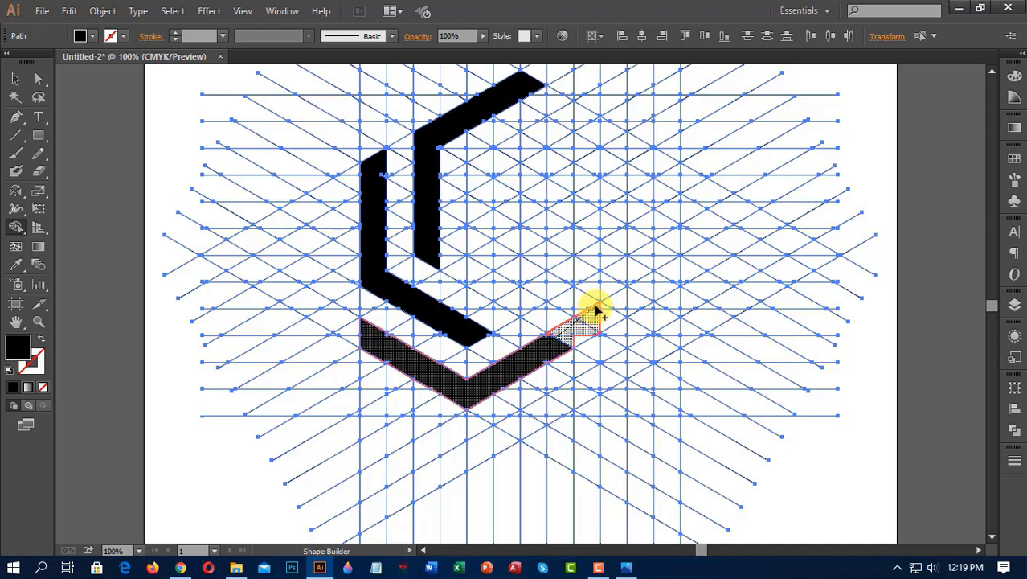
left_click_drag(597, 310, 593, 307)
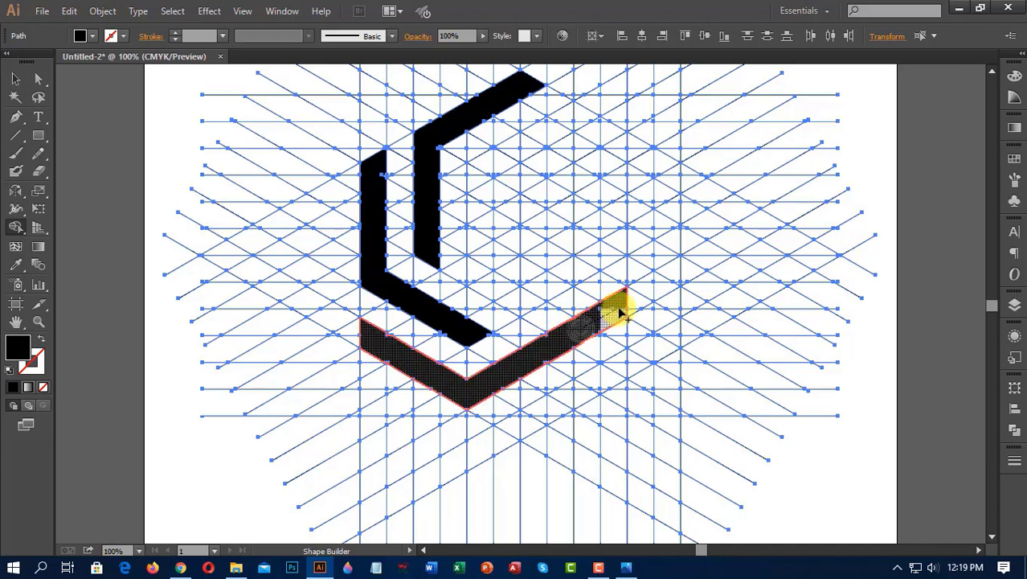
mouse_move(522, 416)
left_mouse_down()
mouse_move(673, 331)
mouse_move(603, 392)
mouse_move(520, 418)
mouse_move(552, 419)
left_mouse_up()
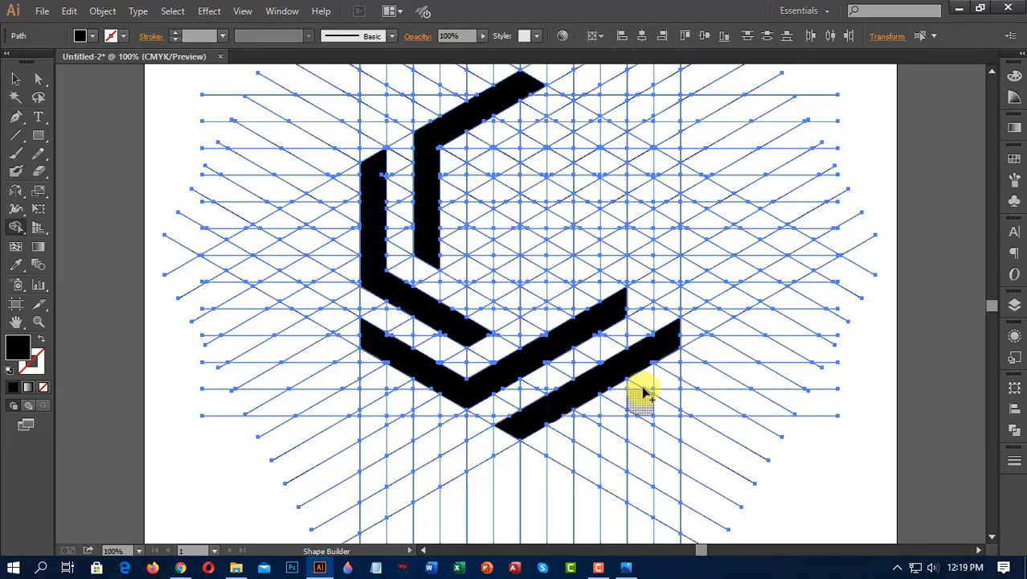
Merge cells into an inverted-V bar in the upper right of the grid and a short parallel bar beneath it.
scroll(647, 378, "up", 2)
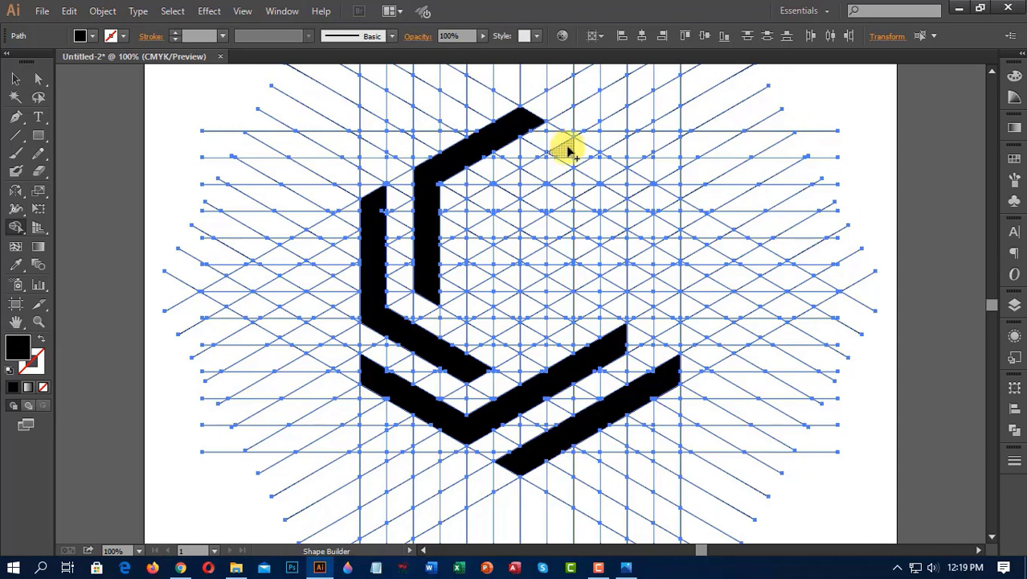
mouse_move(543, 169)
left_mouse_down()
mouse_move(470, 201)
mouse_move(476, 211)
left_mouse_up()
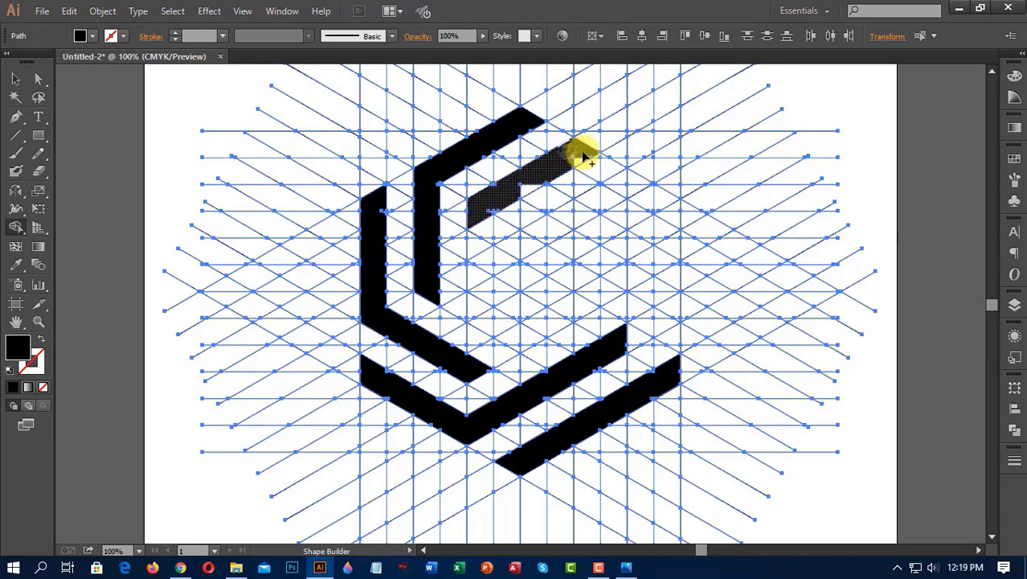
left_click_drag(586, 159, 679, 210)
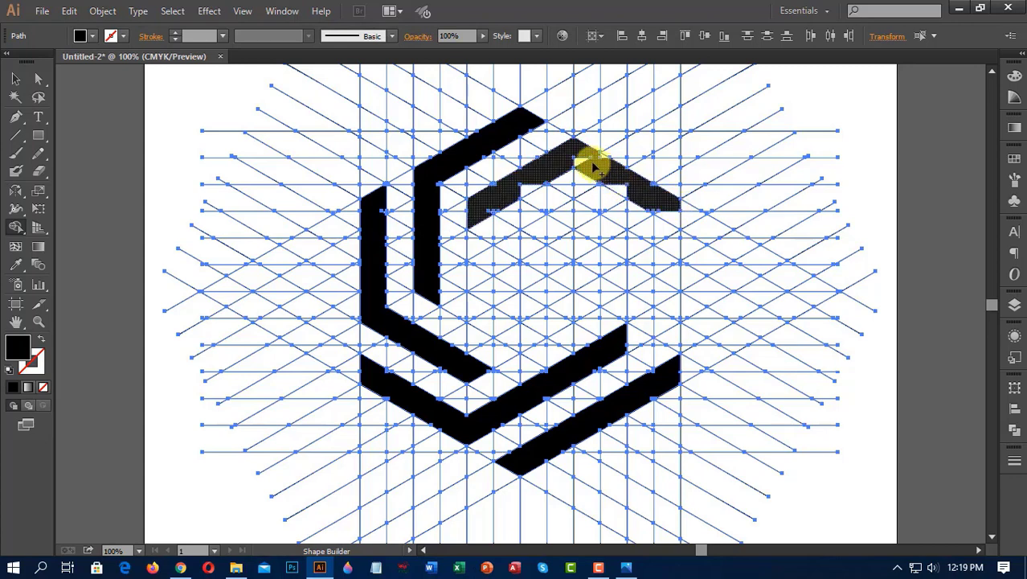
left_click_drag(593, 167, 655, 201)
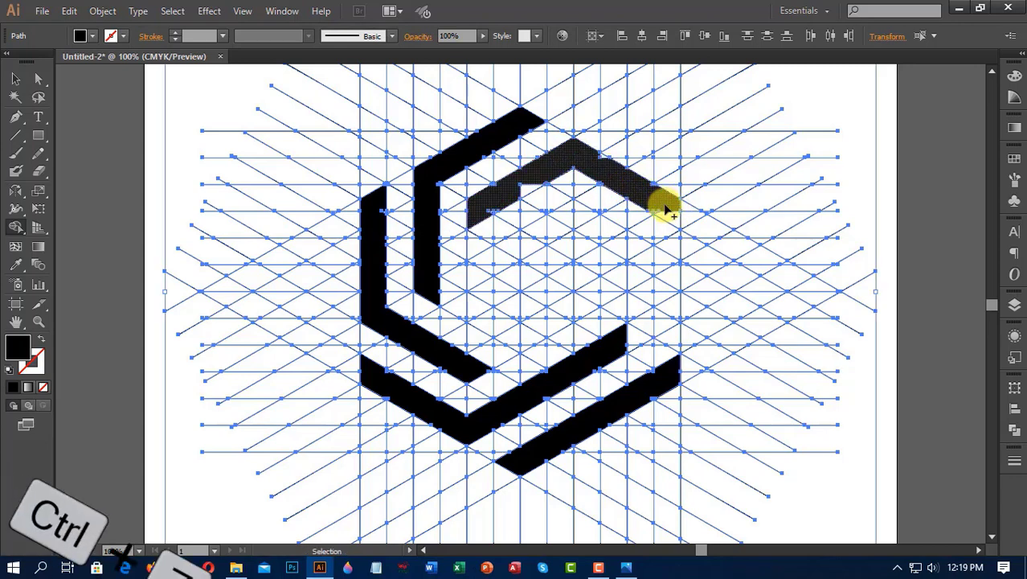
key("ctrl+z")
left_click_drag(578, 149, 675, 203)
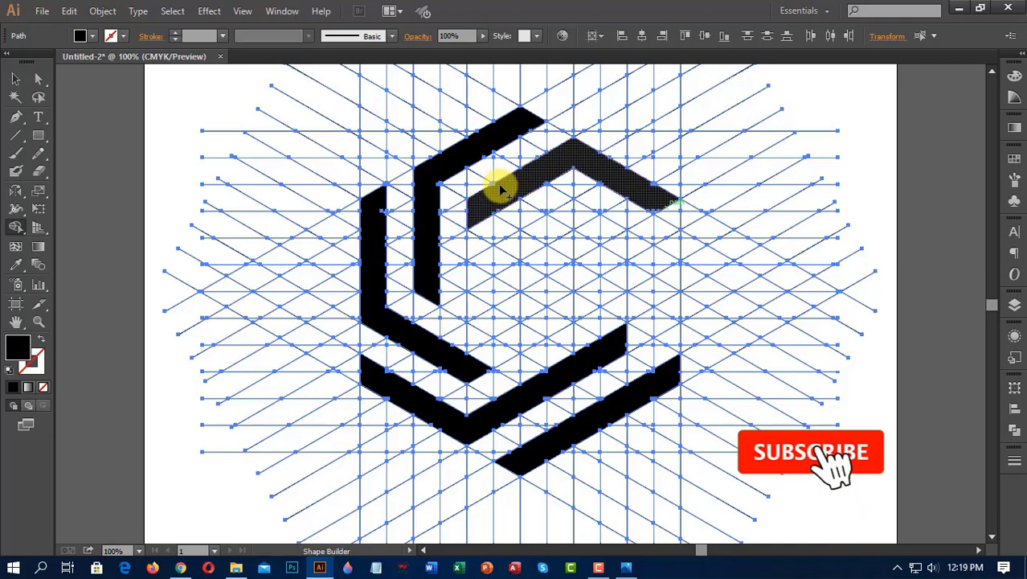
left_click(607, 229)
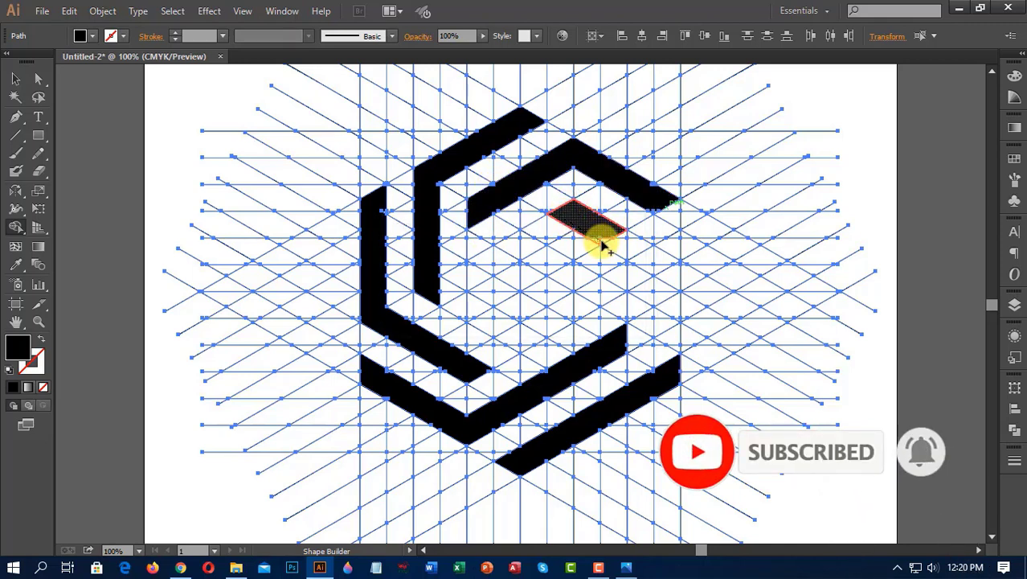
Merge the small leftover cell at the lower tip of the upper-right inverted-V bar into that bar.
scroll(643, 289, "down", 1)
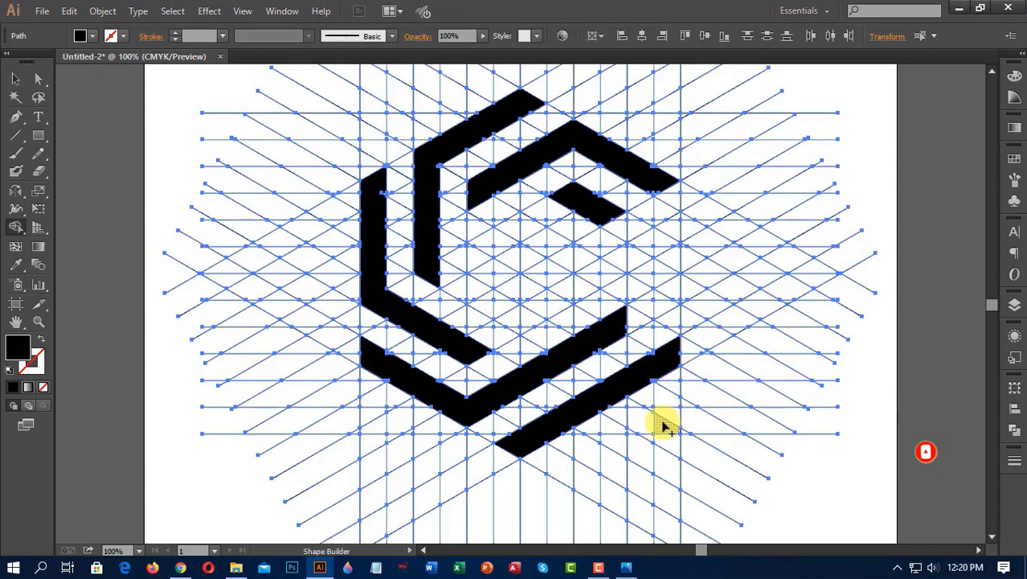
scroll(661, 419, "up", 2)
scroll(655, 414, "up", 3)
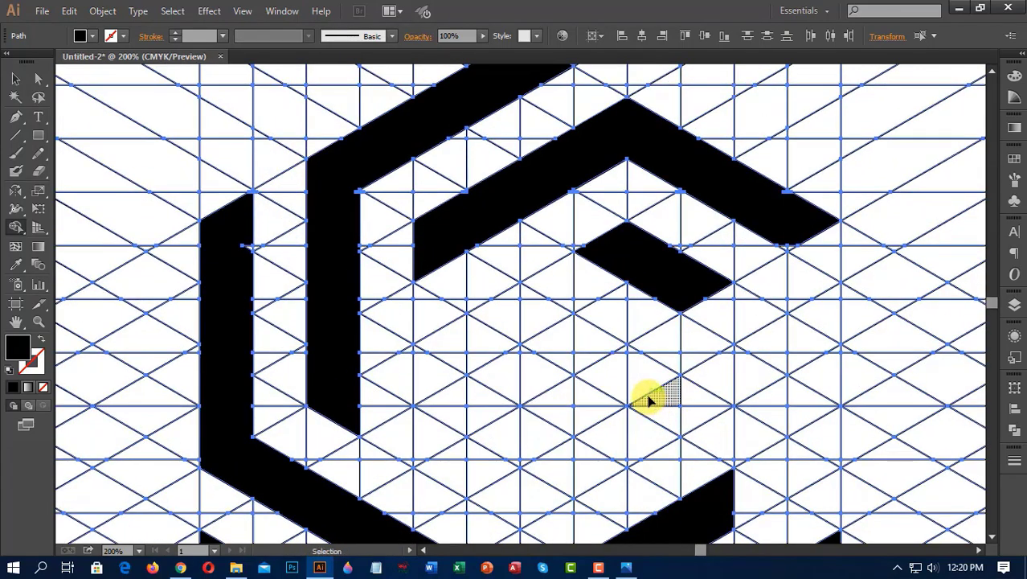
key("ctrl+plus")
key("ctrl+plus")
left_click_drag(865, 298, 459, 414)
left_click_drag(631, 290, 643, 306)
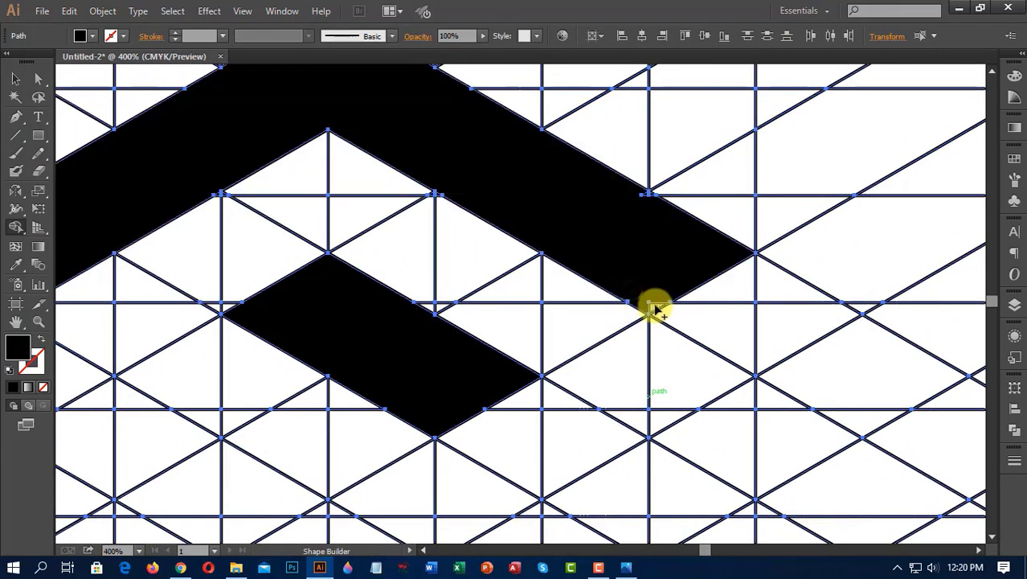
Examine the edges and corners of the merged bars up close for leftover unmerged grid cells.
key("ctrl+plus")
scroll(653, 304, "up", 4)
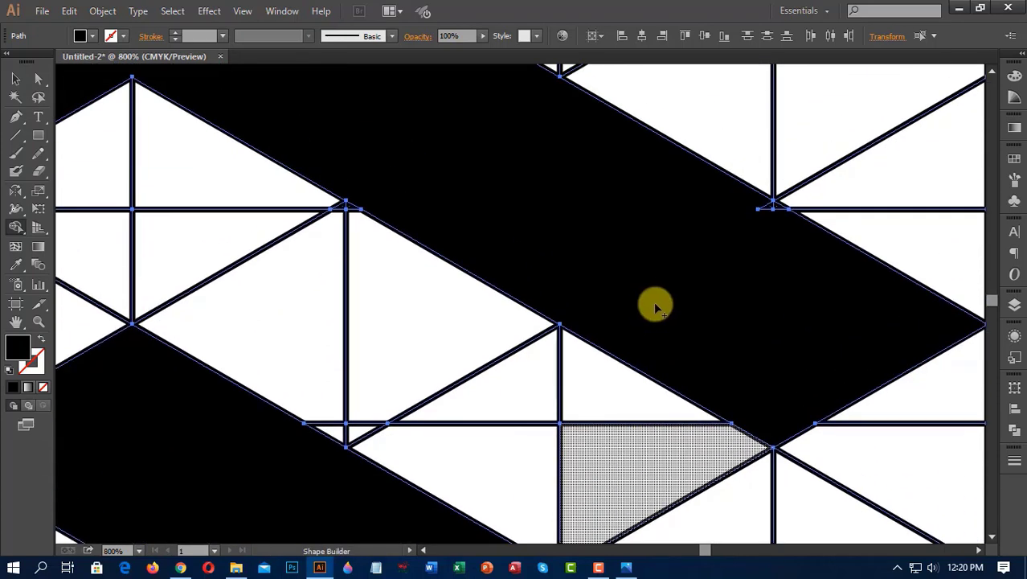
left_click_drag(438, 204, 351, 146)
left_click_drag(303, 321, 436, 333)
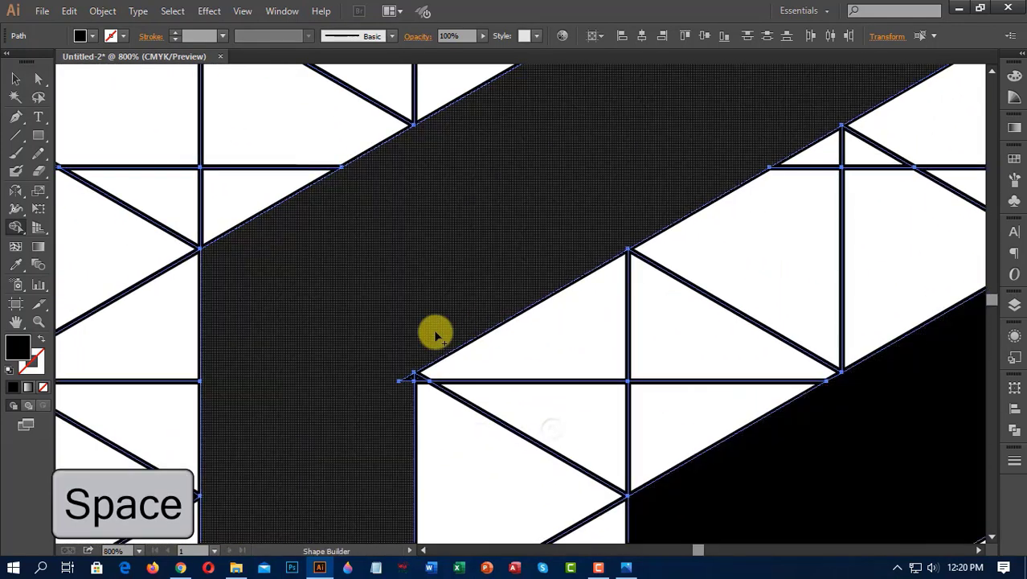
left_click_drag(369, 452, 394, 383)
left_click_drag(410, 241, 605, 389)
left_click_drag(747, 122, 375, 372)
left_click_drag(629, 184, 579, 449)
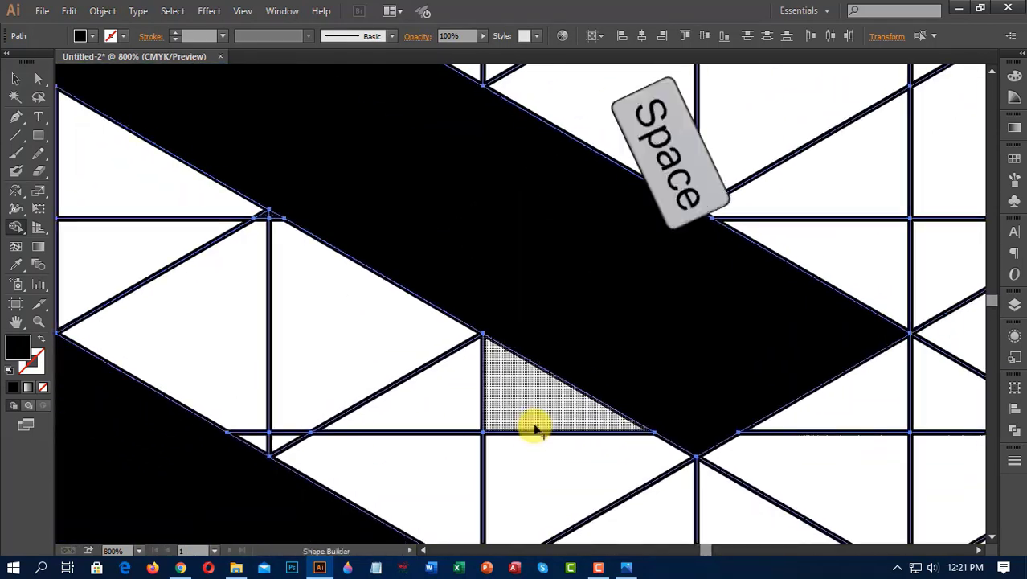
key("ctrl+minus")
key("ctrl+minus")
key("ctrl+minus")
key("ctrl+minus")
key("ctrl+minus")
left_click(549, 428)
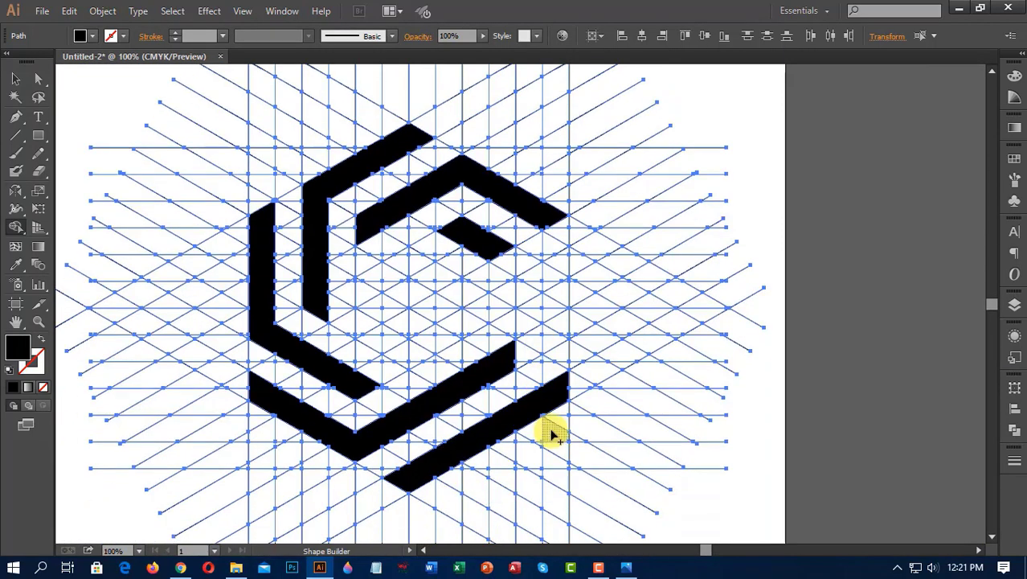
Select all the black bars of the logo and group them.
key("v")
key("ctrl+shift+a")
key("ctrl+0")
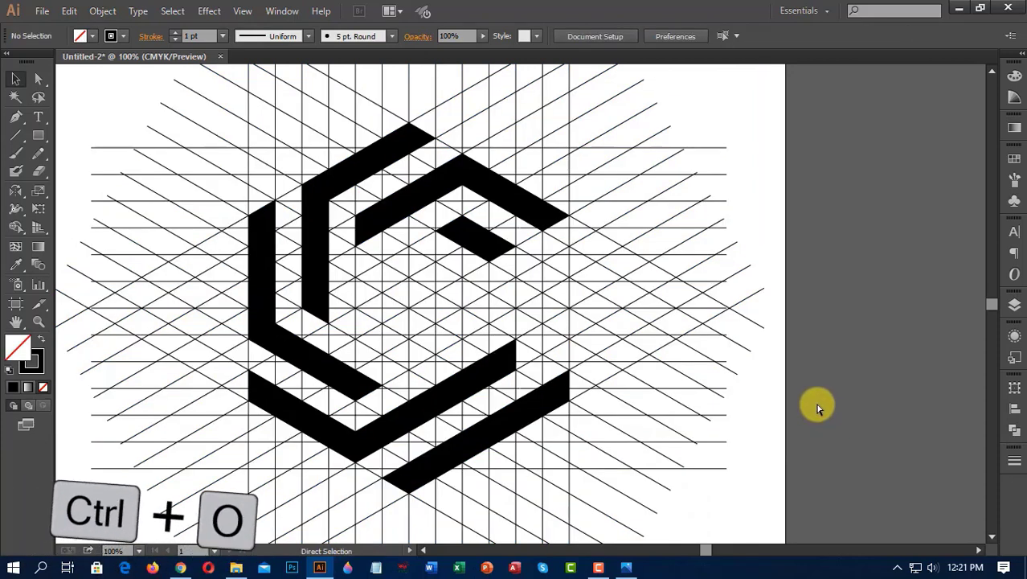
left_click(562, 390)
left_click(498, 376, "shift")
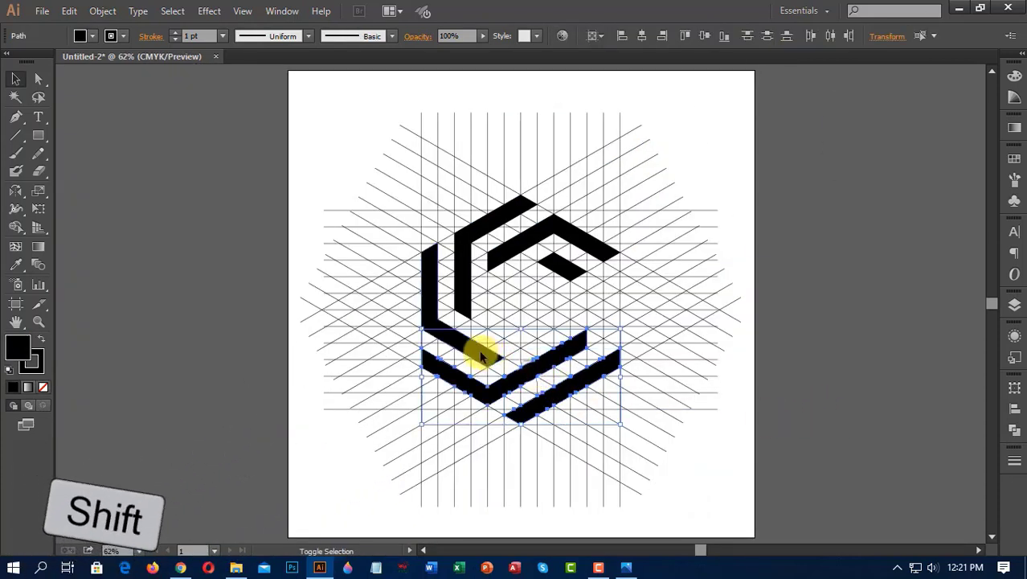
left_click(481, 349, "shift")
left_click(459, 287, "shift")
left_click(568, 275, "shift")
right_click(568, 275)
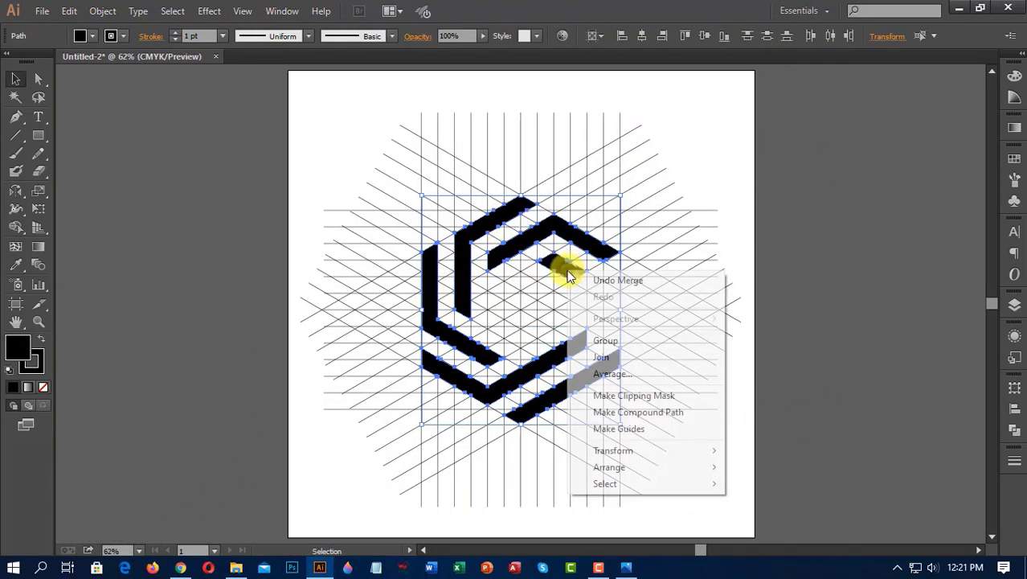
left_click(610, 354)
left_click(764, 372)
Move the grouped bars off the artboard and delete all the remaining grid lines.
left_click_drag(614, 375, 924, 360)
left_click(896, 466)
left_click_drag(358, 109, 729, 489)
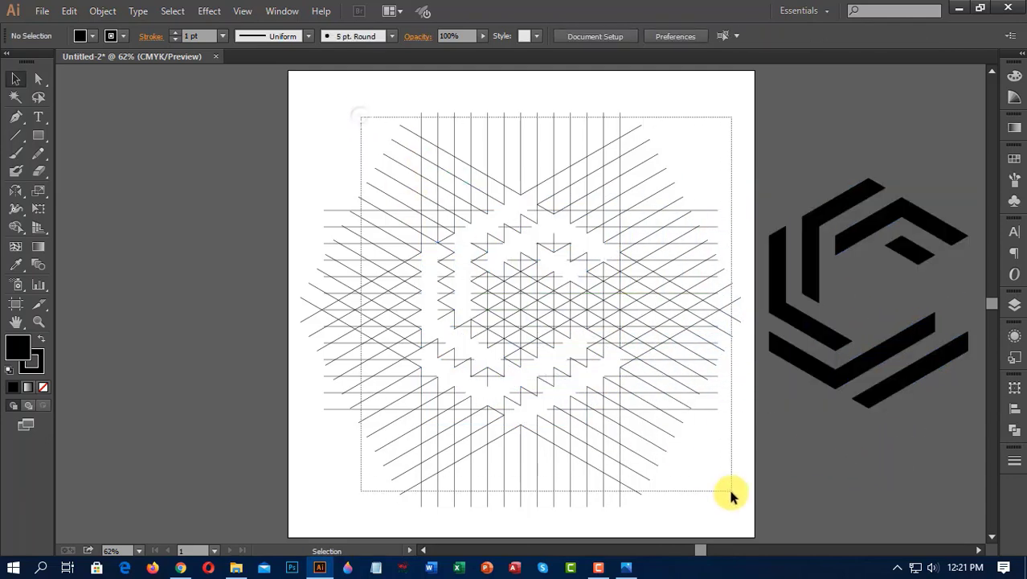
key("Delete")
Move the bar group back to the upper middle of the artboard and set its stroke to none.
left_click_drag(826, 393, 496, 365)
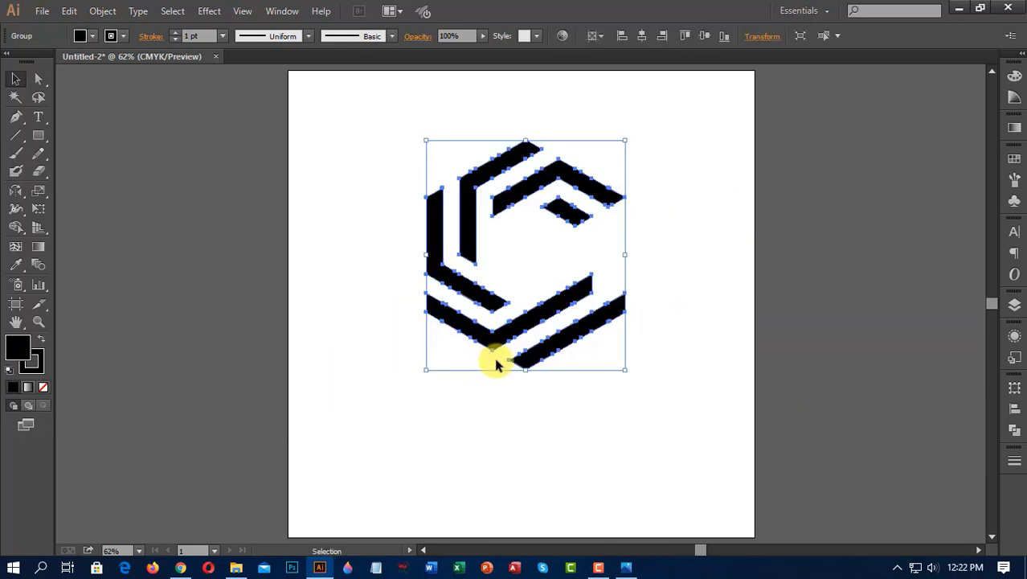
left_click(111, 36)
left_click(10, 64)
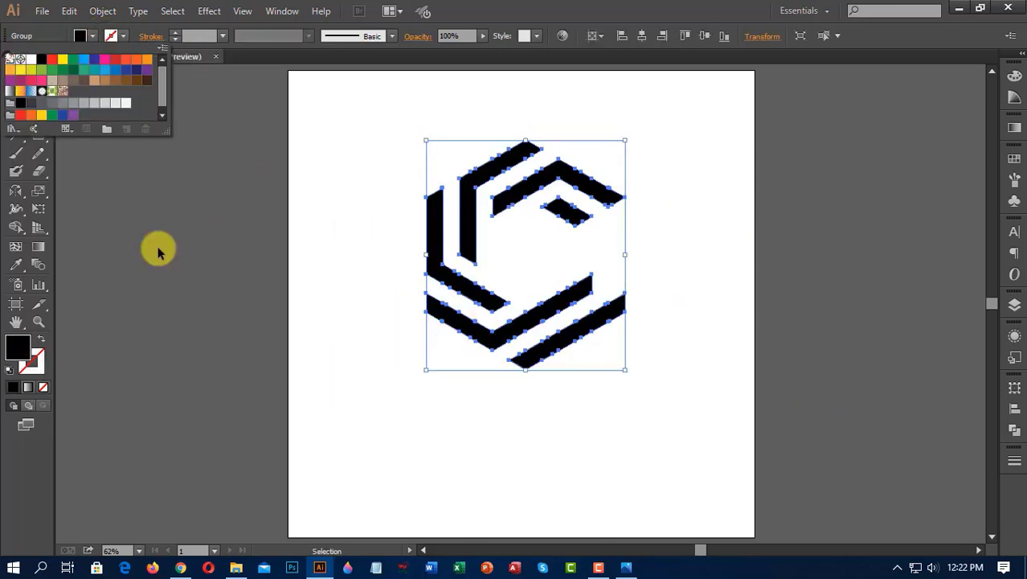
left_click(191, 294)
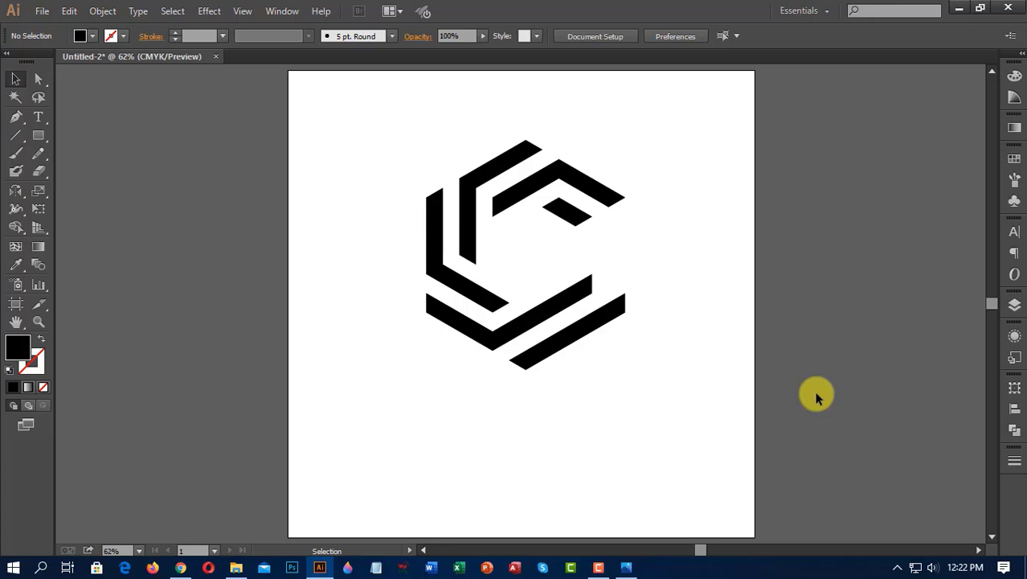
Scale the logo down proportionally, keeping it in the upper middle of the artboard.
left_click(568, 334)
left_click_drag(524, 367, 525, 324)
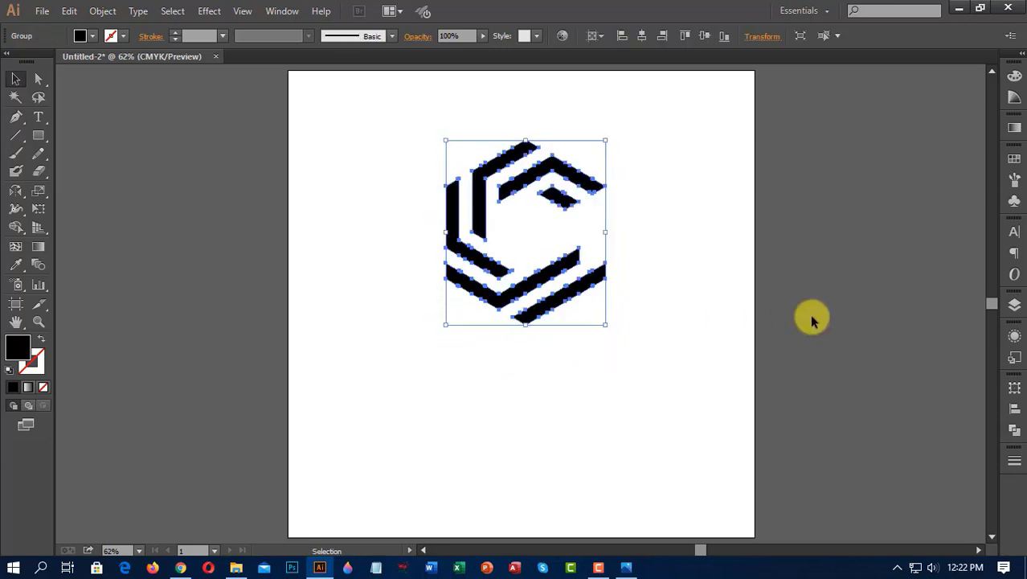
left_click(827, 316)
Fill the grouped logo bars with a medium blue swatch.
left_click(533, 314)
left_click(80, 35)
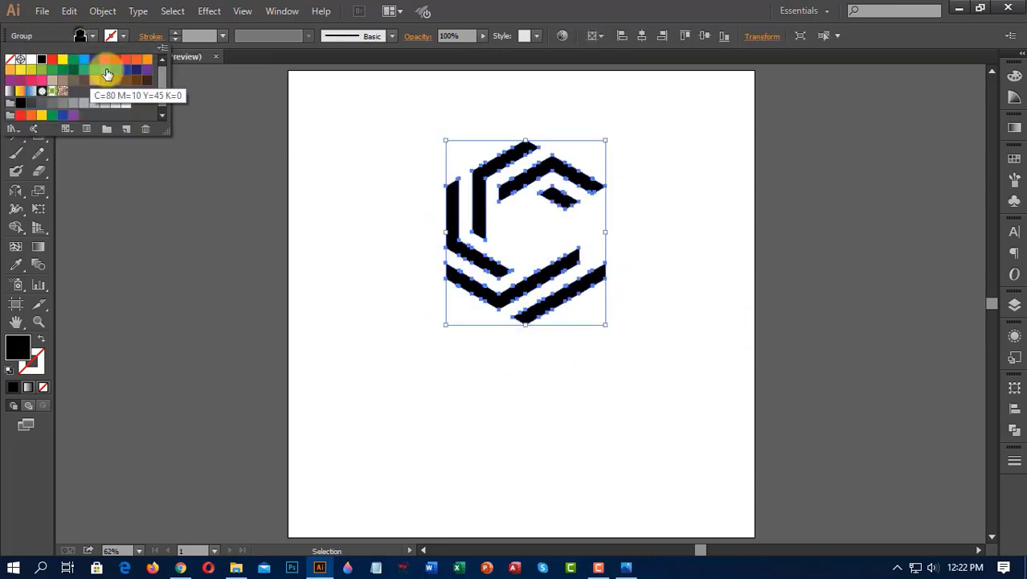
left_click(101, 68)
left_click(194, 324)
Add the text "CLAIM" below the logo and enlarge it to about 71 pt.
type("t")
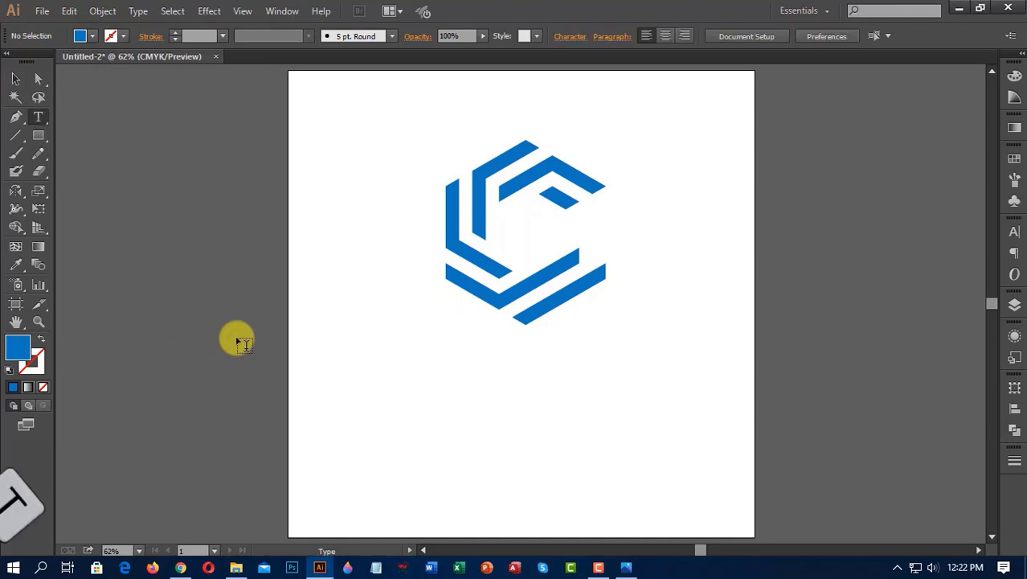
type("c")
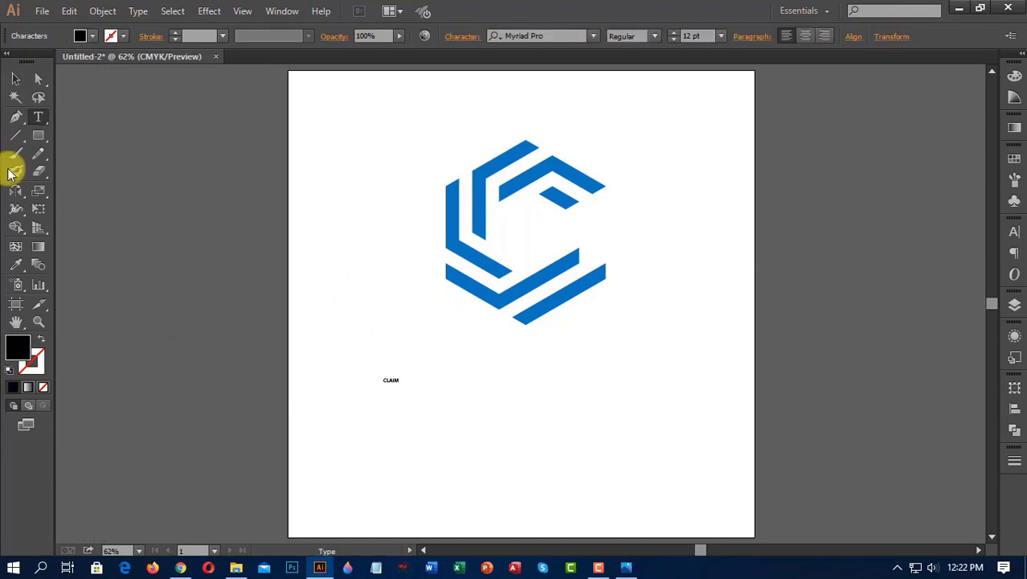
key("Escape")
left_click_drag(397, 387, 460, 419)
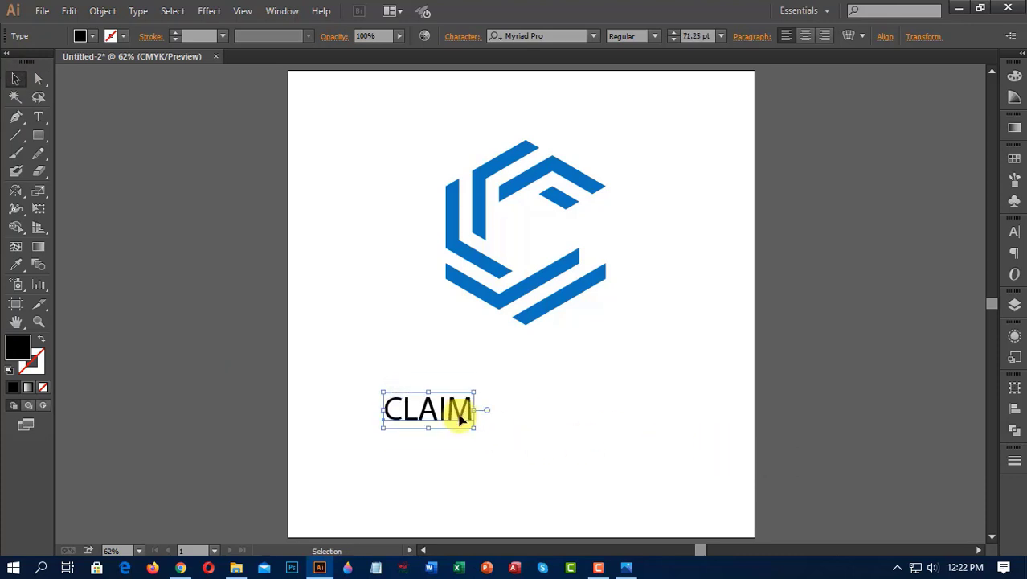
Set the font of the CLAIM text to Roboto Medium.
left_click(553, 36)
type("ROBO")
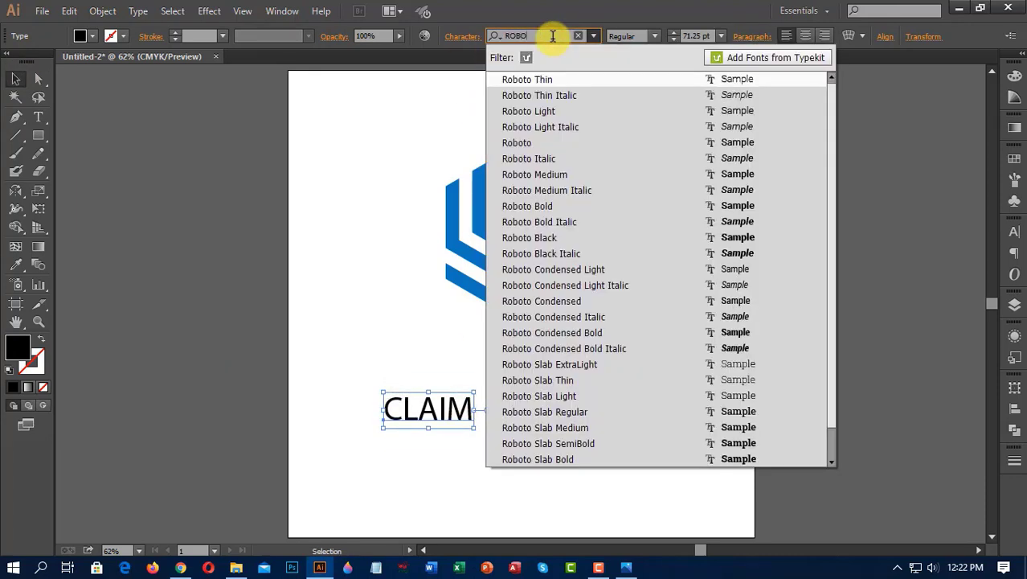
left_click(567, 174)
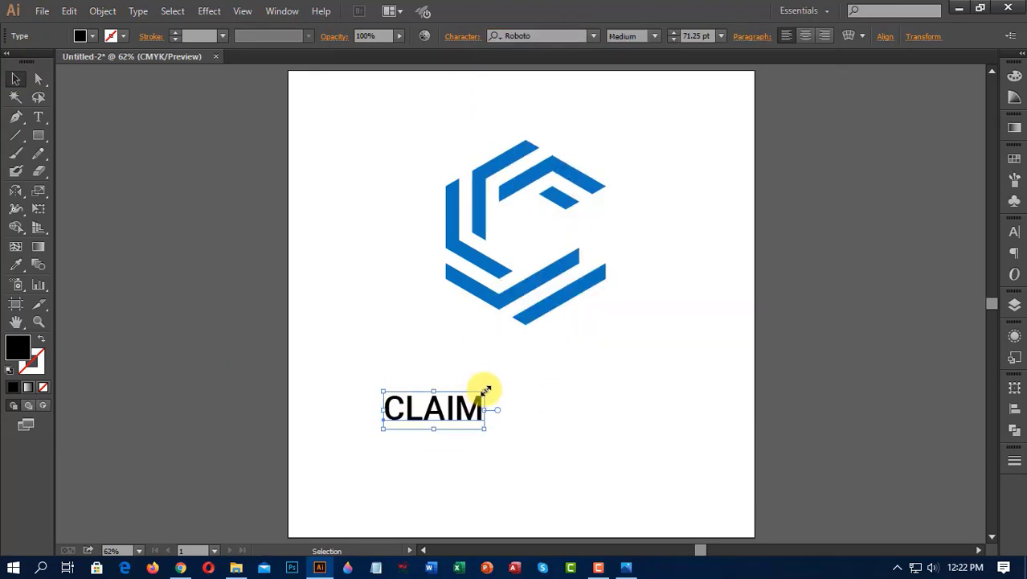
Enlarge the CLAIM text proportionally to about 131 pt.
left_click_drag(485, 392, 577, 356)
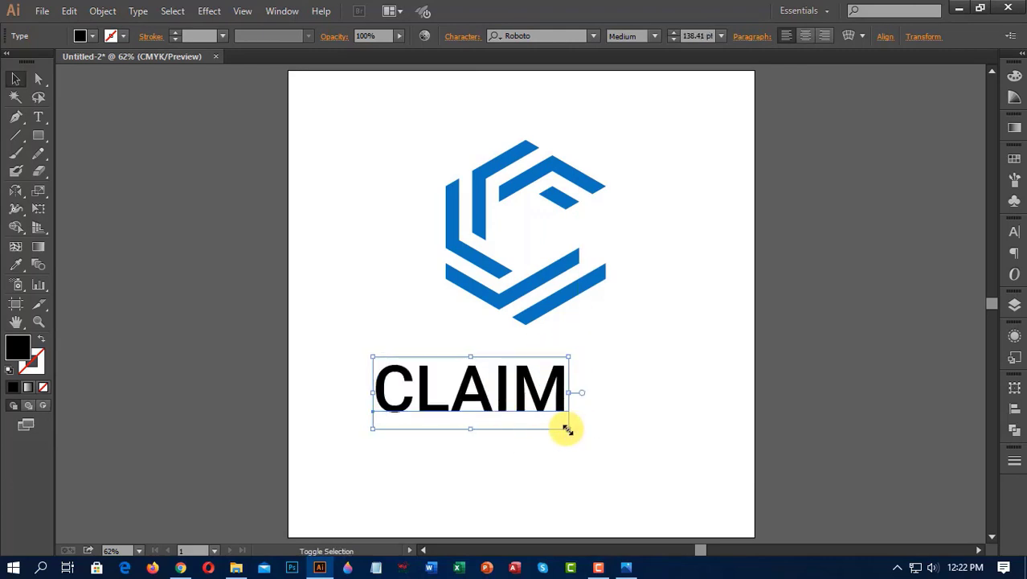
left_click_drag(567, 430, 564, 425)
left_click_drag(467, 356, 465, 370)
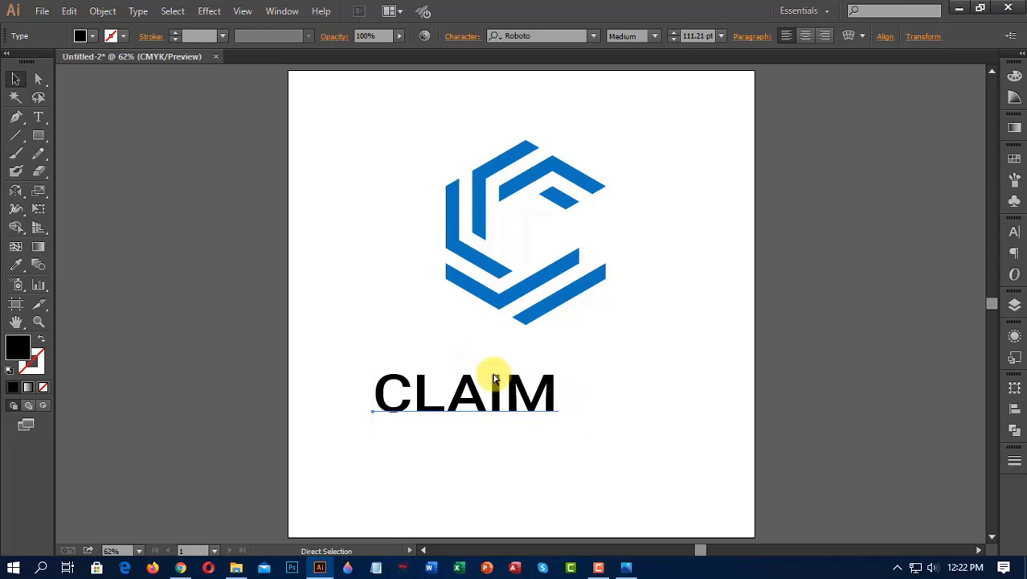
key("ctrl+z")
Set the tracking of the CLAIM text to 200.
left_click(1015, 235)
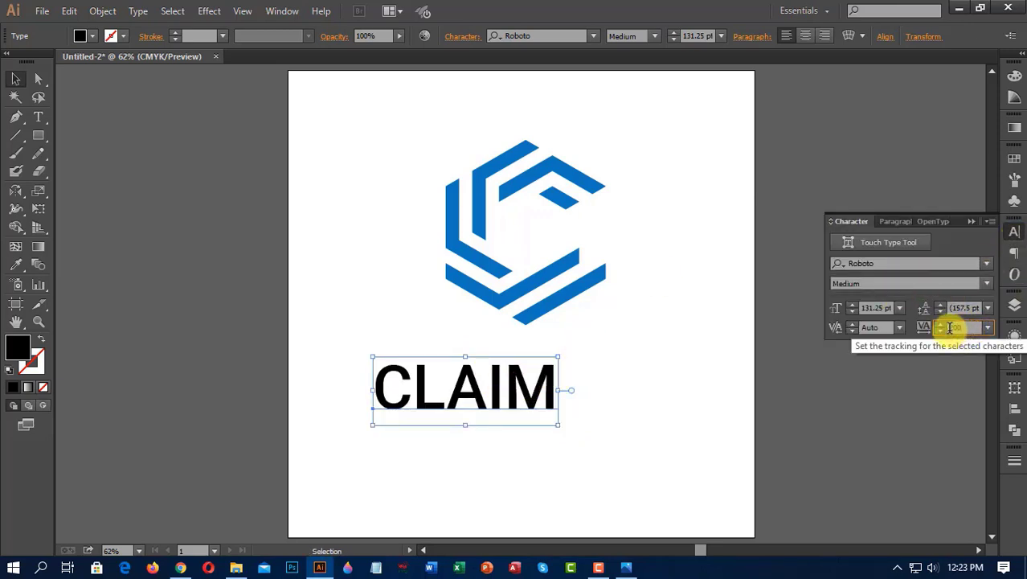
key("Return")
left_click(974, 220)
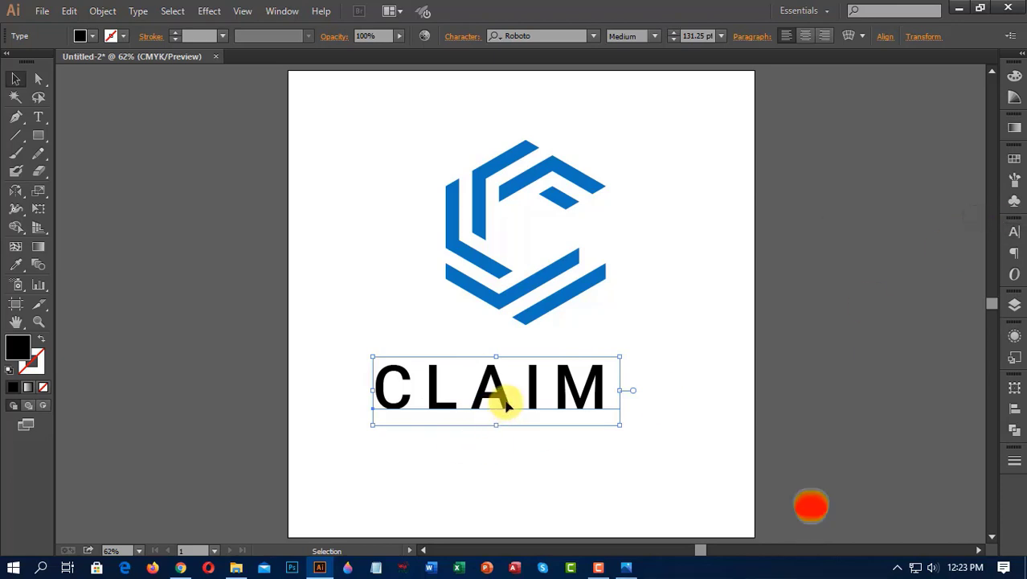
Position the CLAIM text centered beneath the logo at about 144 pt and fill it with the logo's blue.
left_click_drag(506, 404, 541, 386)
left_click_drag(530, 415, 530, 414)
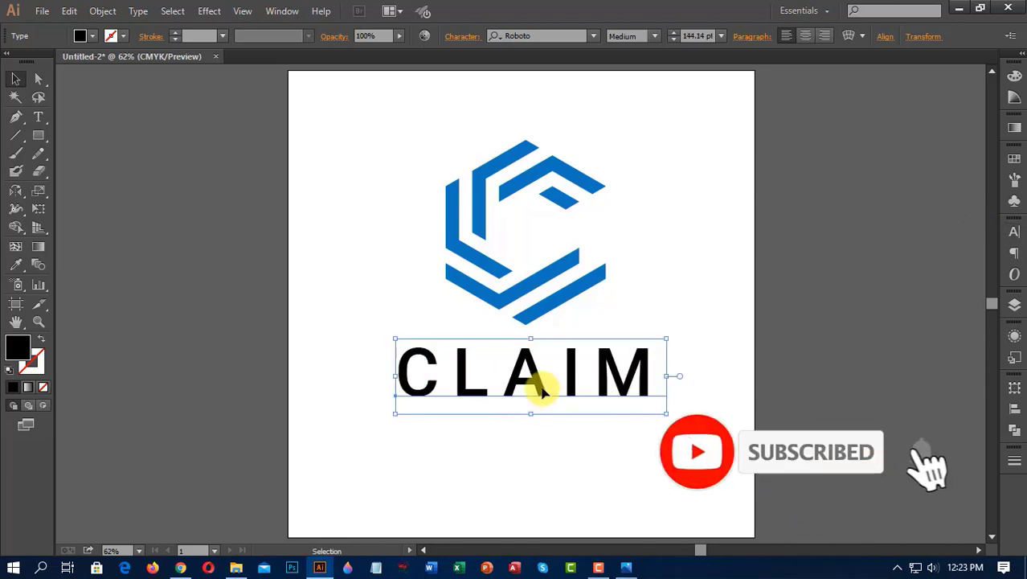
left_click(80, 36)
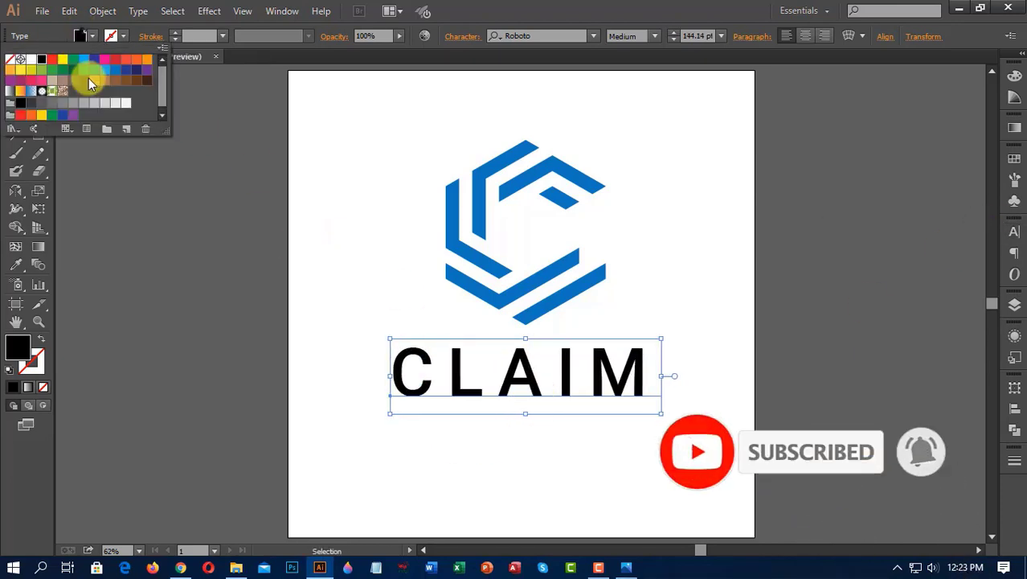
left_click(116, 75)
Convert the CLAIM text to outlines.
right_click(415, 389)
left_click(459, 324)
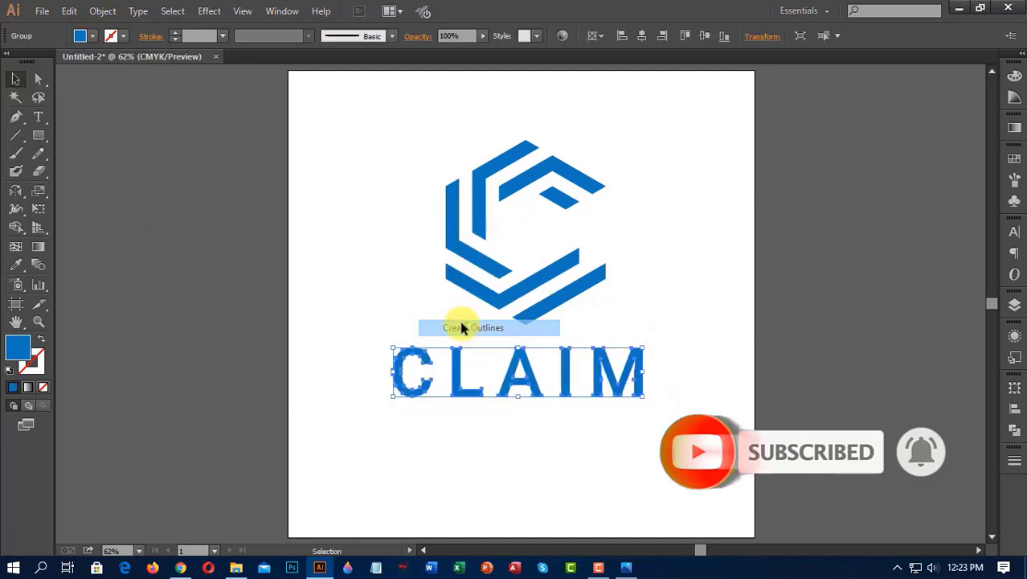
left_click(100, 13)
left_click(150, 172)
left_click(246, 367)
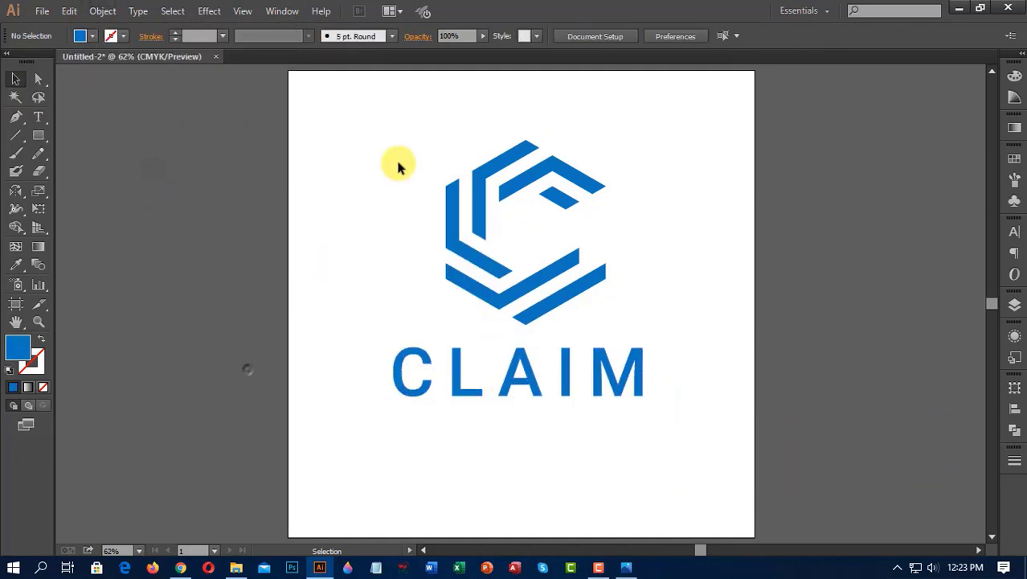
left_click(453, 217)
left_click(102, 11)
left_click(142, 171)
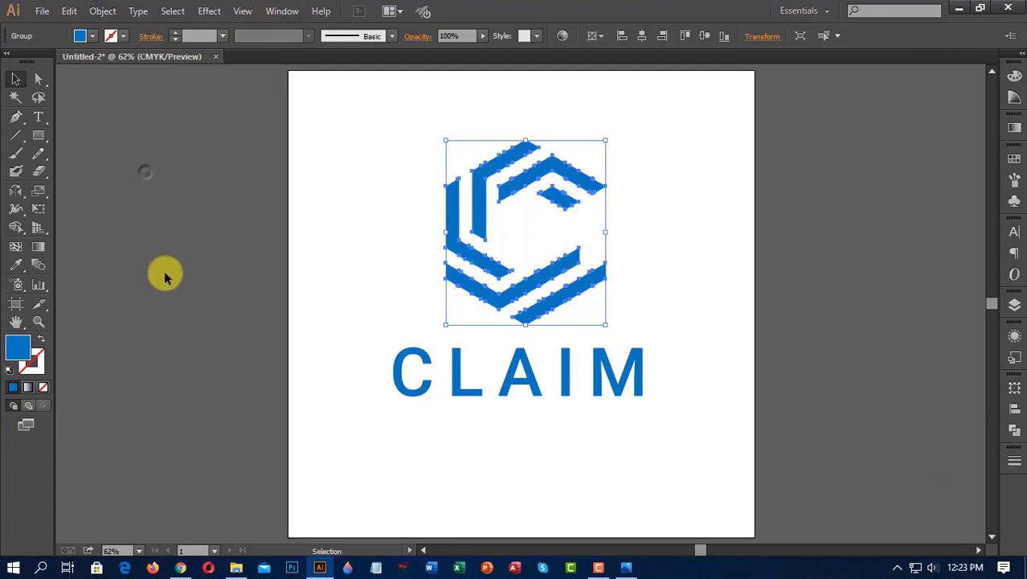
left_click(165, 274)
left_click(468, 293)
left_click(351, 341)
Move the CLAIM lettering slightly lower and align it with the logo on their horizontal centers.
left_click_drag(506, 386, 592, 396)
left_click(362, 331)
left_click(531, 319)
left_click(524, 372, "shift")
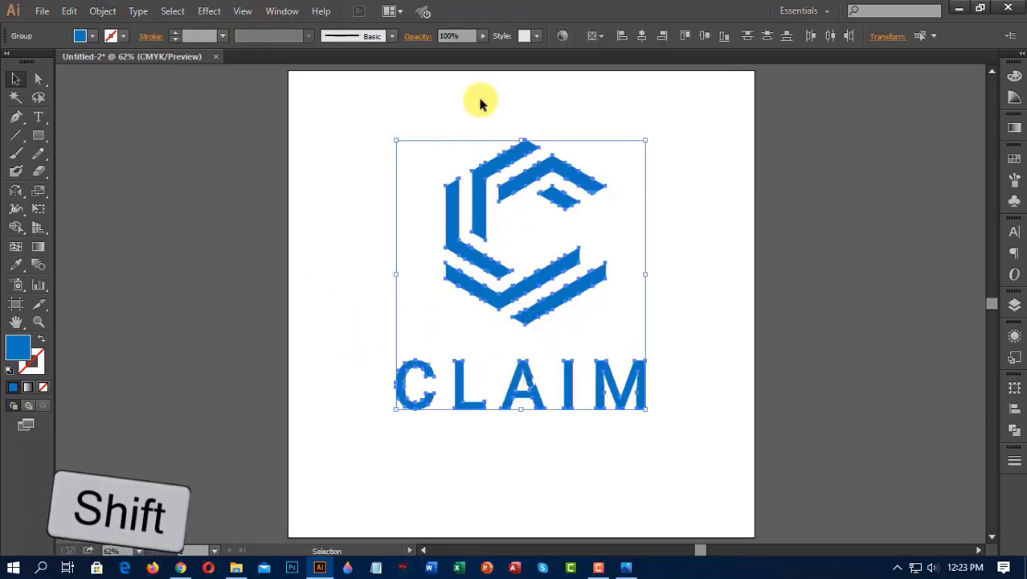
left_click(643, 34)
Group the logo with the CLAIM lettering and center the group vertically on the artboard.
right_click(543, 274)
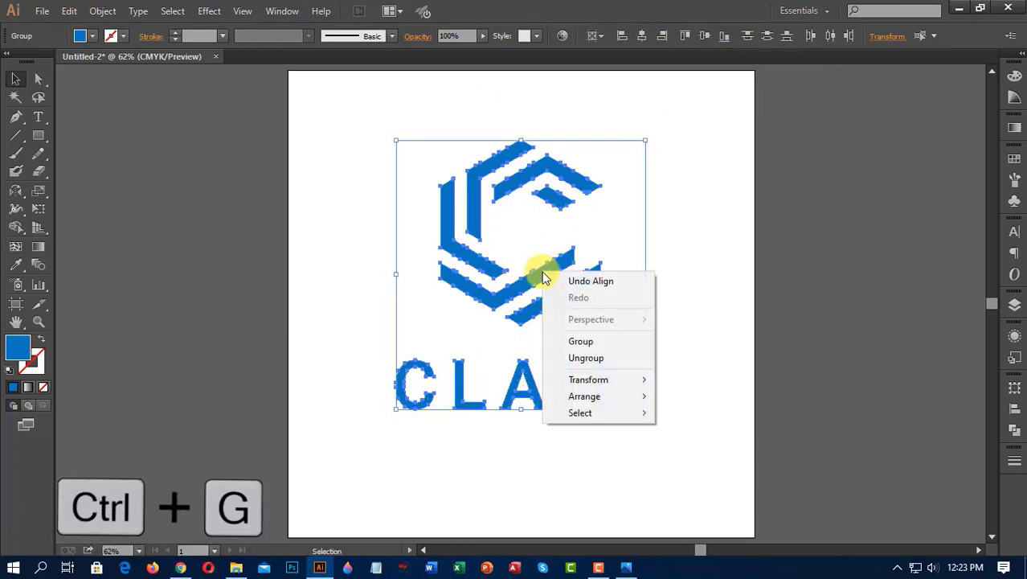
left_click(582, 341)
left_click(705, 35)
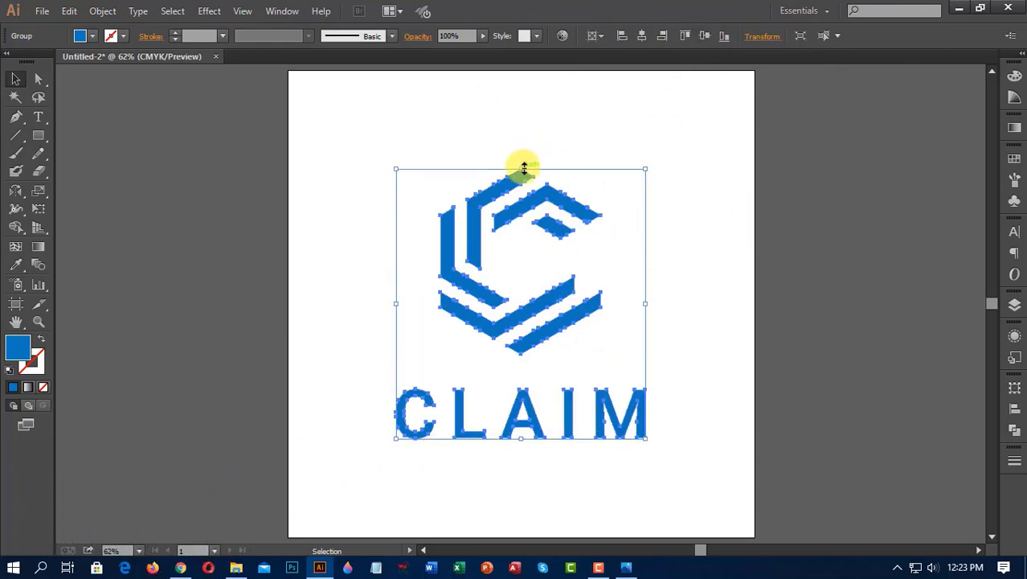
Scale the whole logo group down slightly and center it vertically on the artboard again.
left_click_drag(523, 168, 522, 202)
left_click(705, 35)
left_click(835, 320)
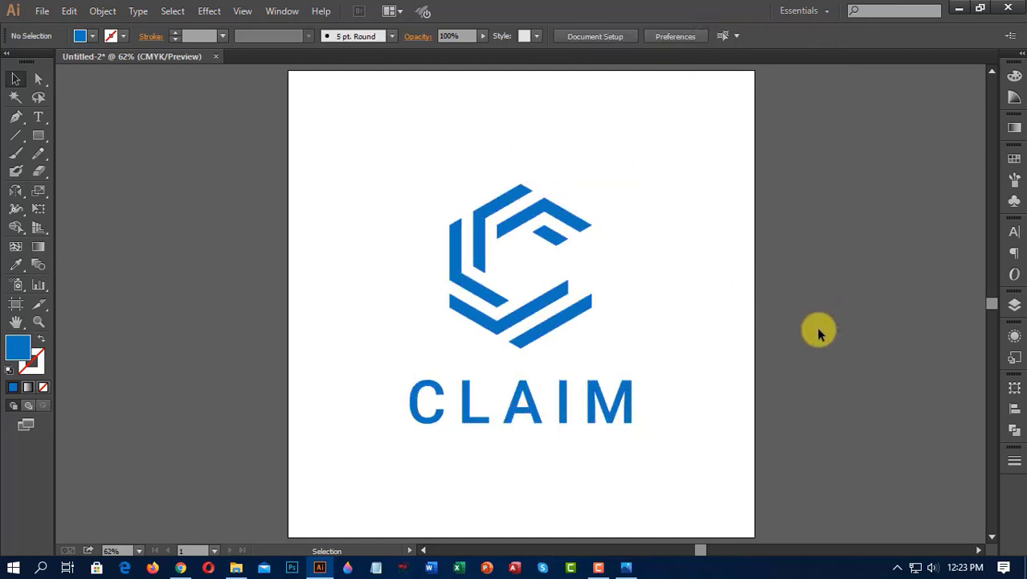